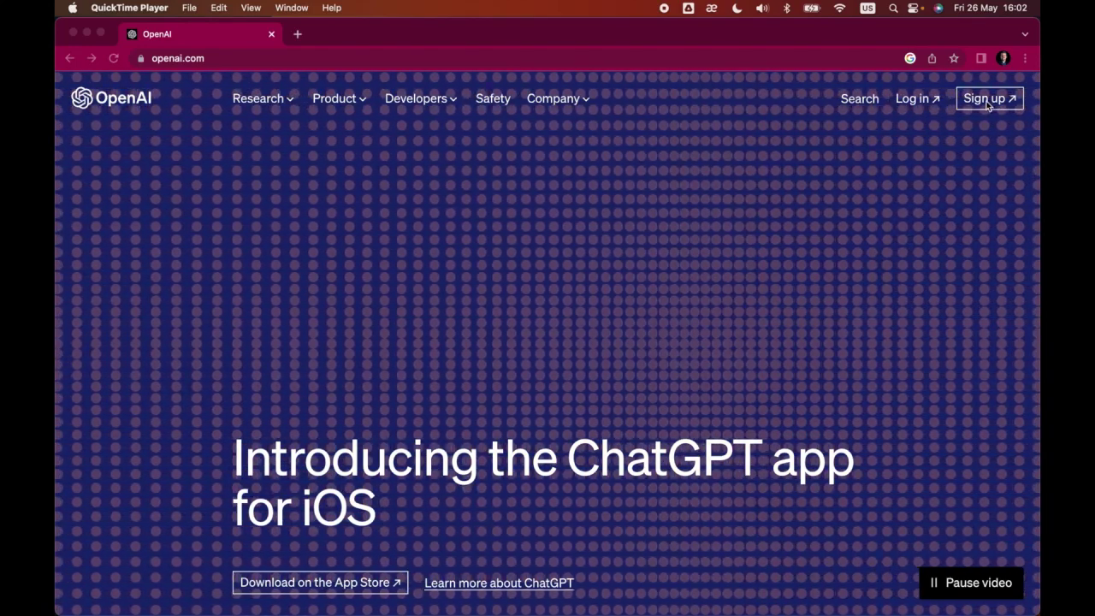
# Step: Begin OpenAI account sign-up with Google and pick the Google account to use
pyautogui.click(986, 101)
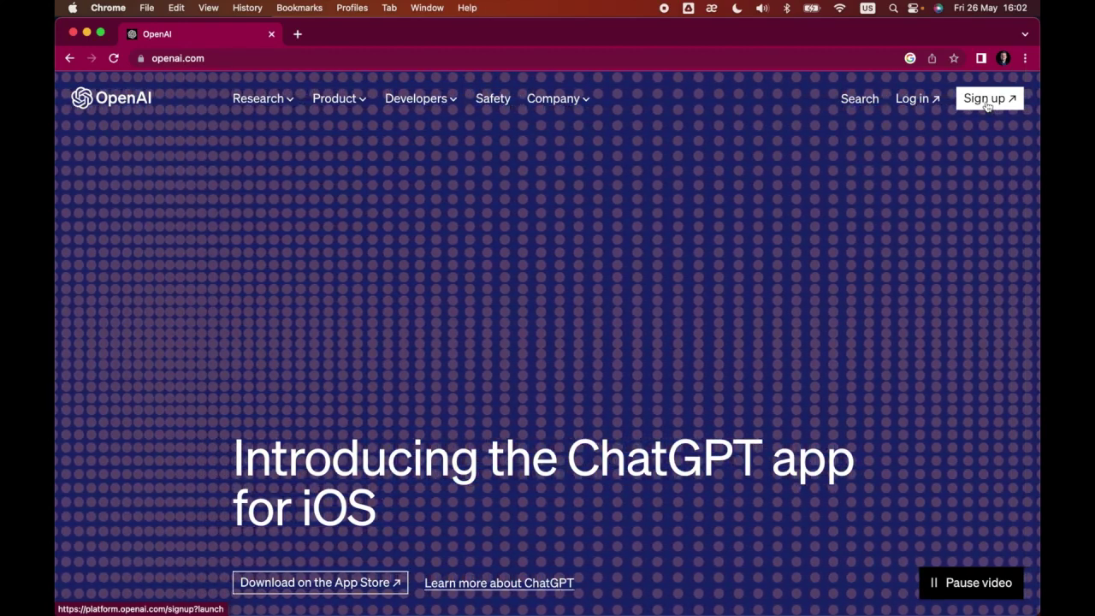
pyautogui.click(986, 101)
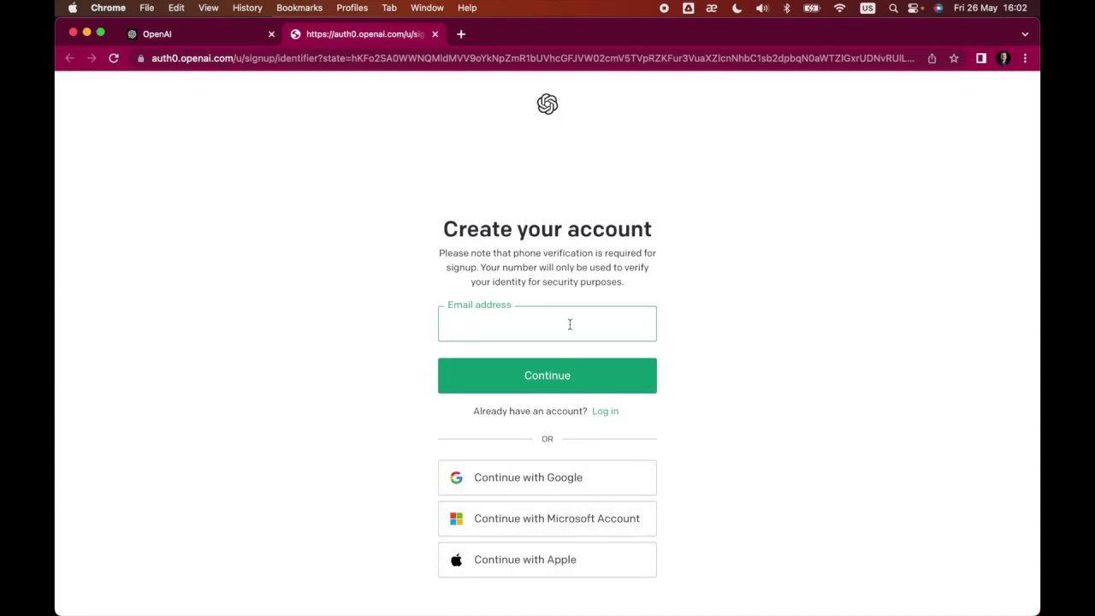
pyautogui.click(530, 483)
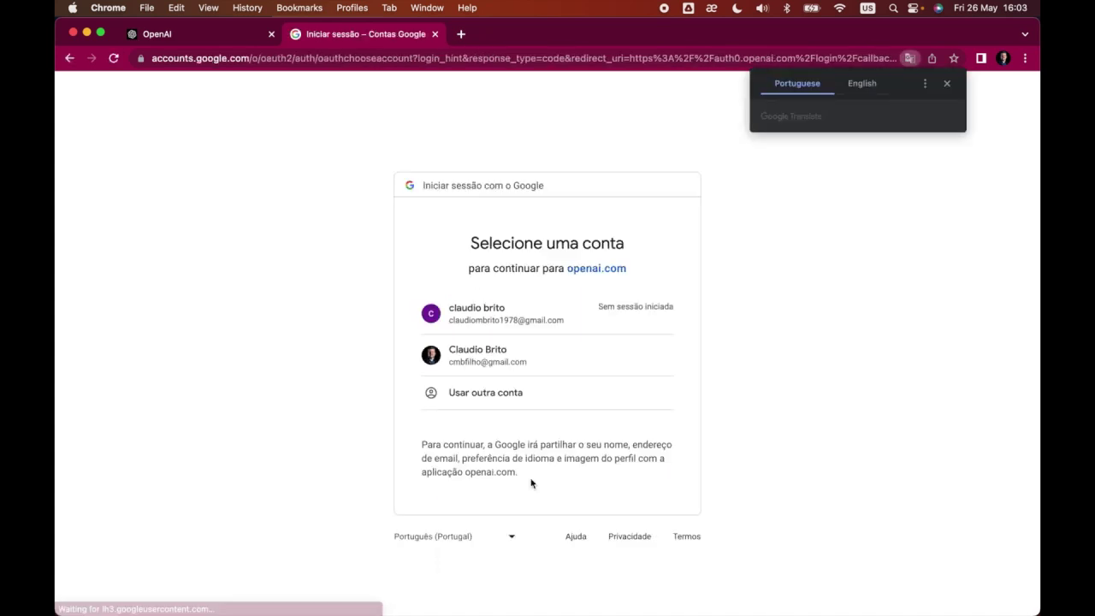
pyautogui.click(513, 363)
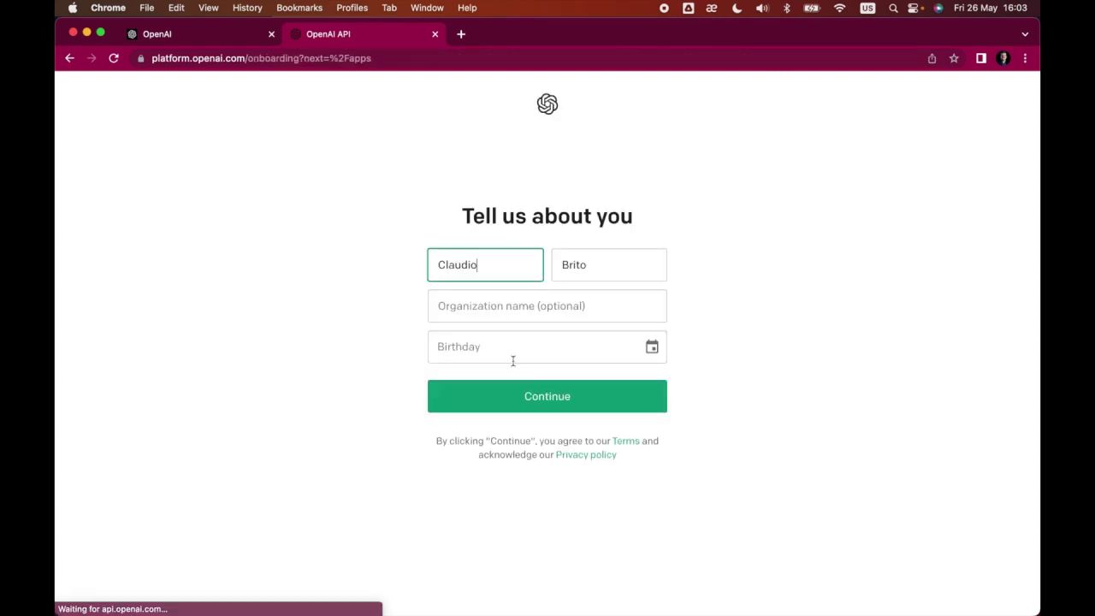
# Step: Submit organization 'Global Mentoring Group' and the birthday, then request a code for the +351 phone number
pyautogui.click(516, 310)
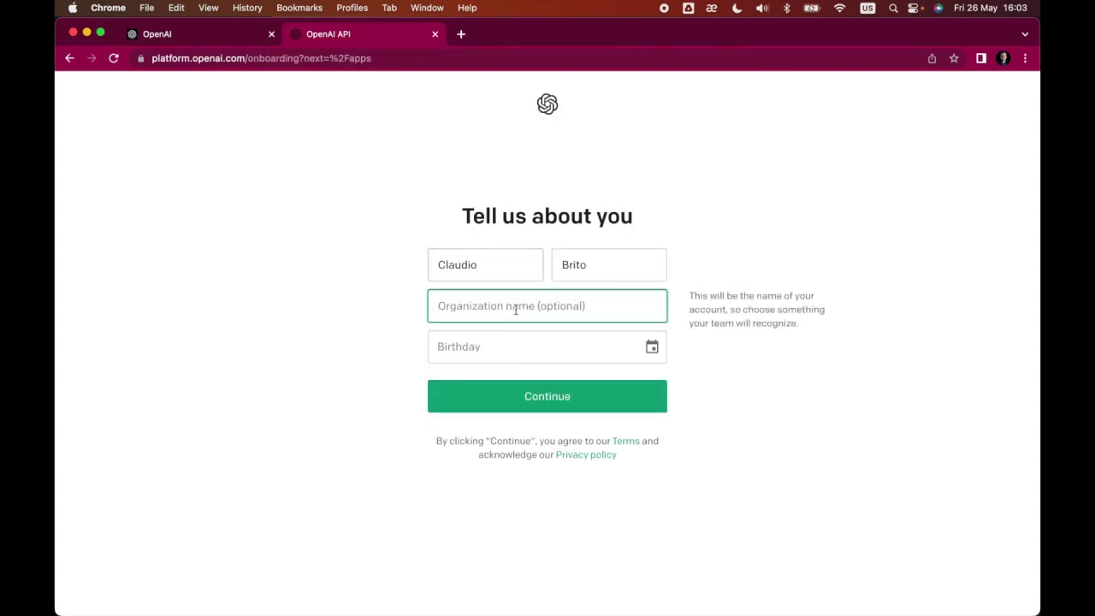
pyautogui.write('Global Mentoring Group')
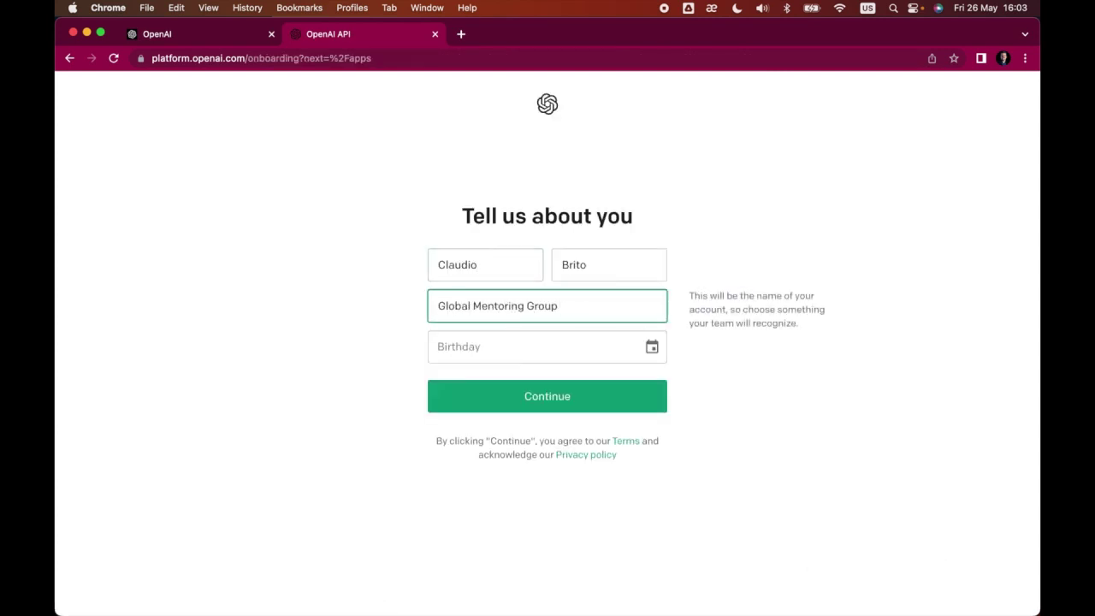
pyautogui.click(505, 344)
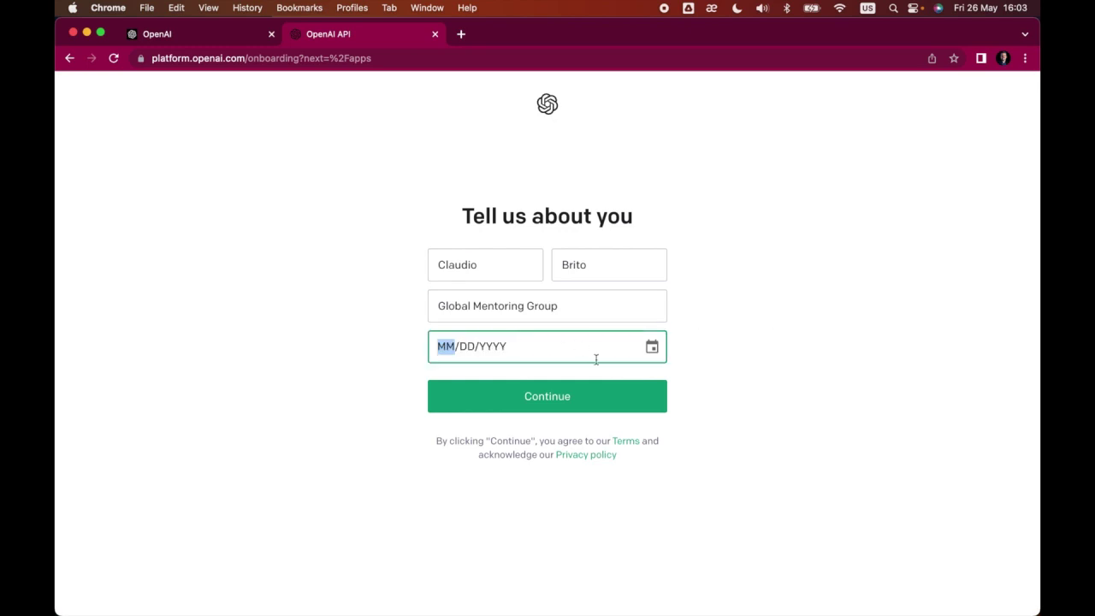
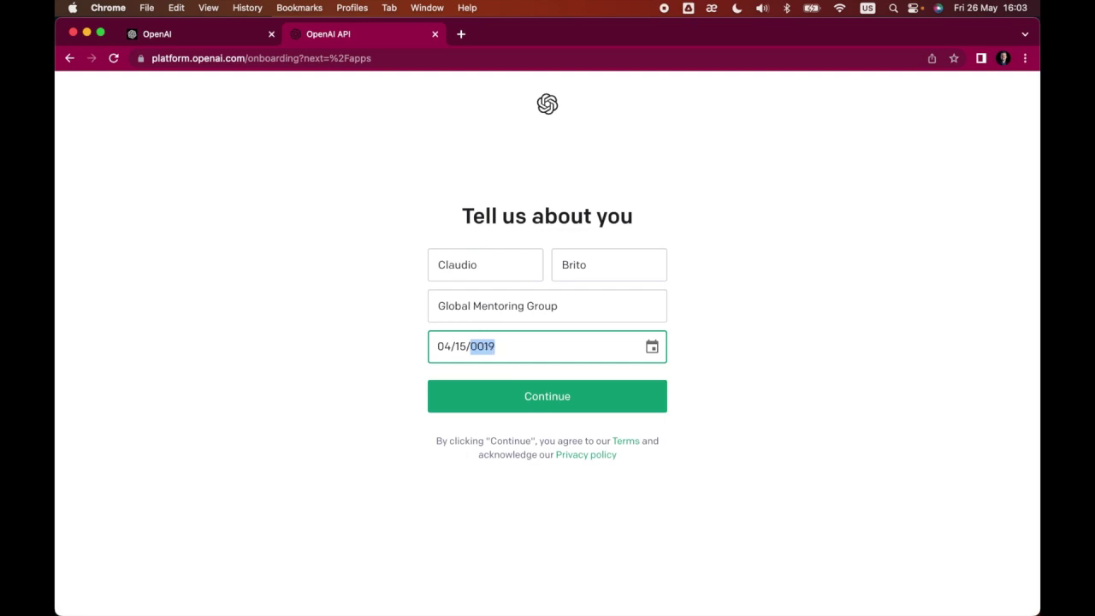
pyautogui.click(611, 408)
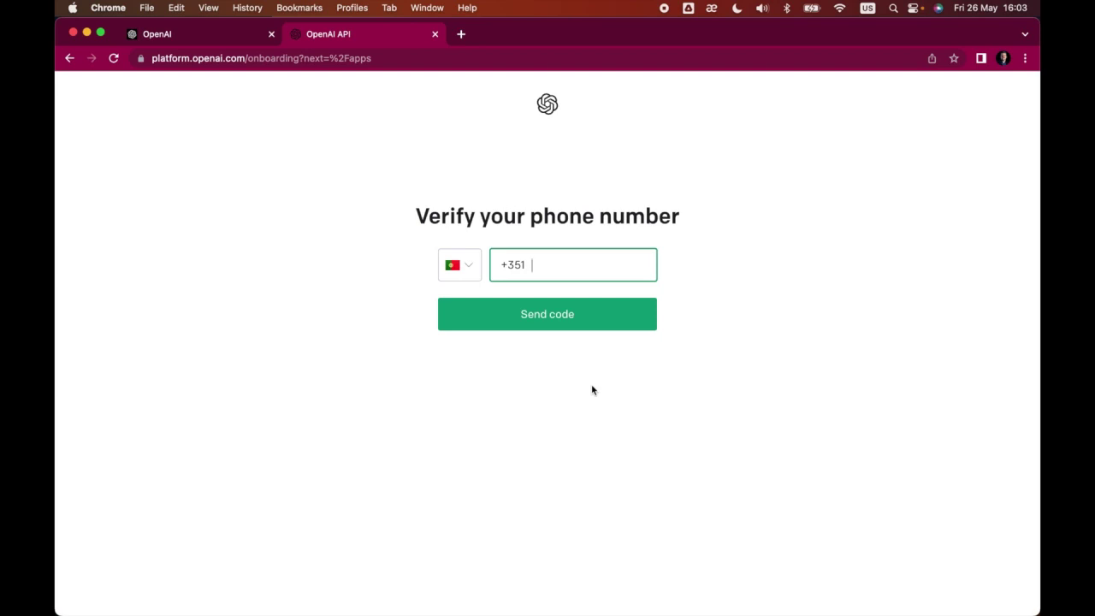
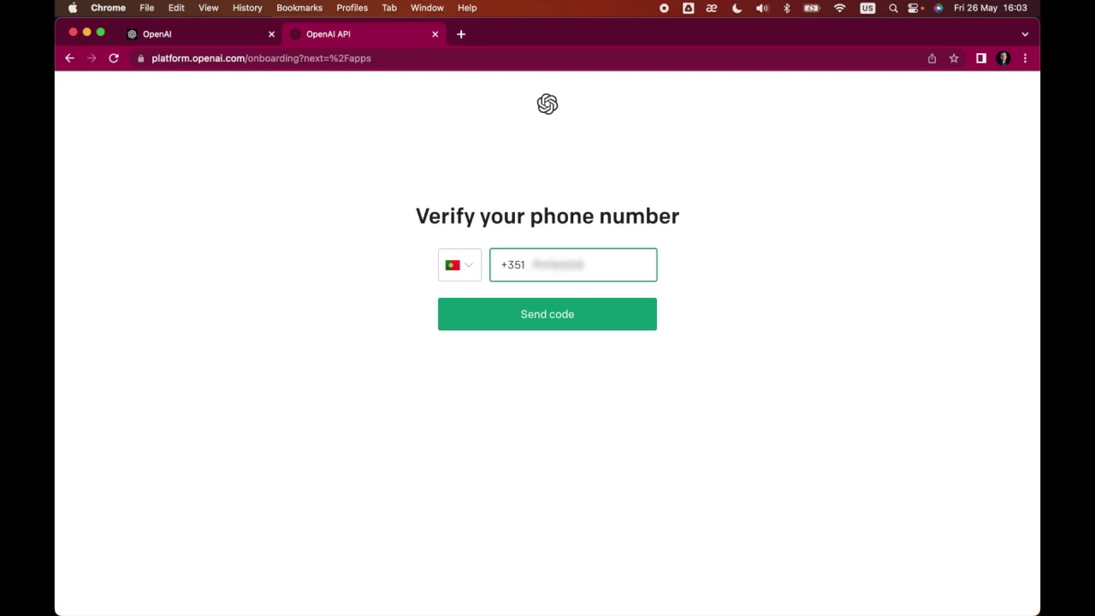
pyautogui.click(568, 316)
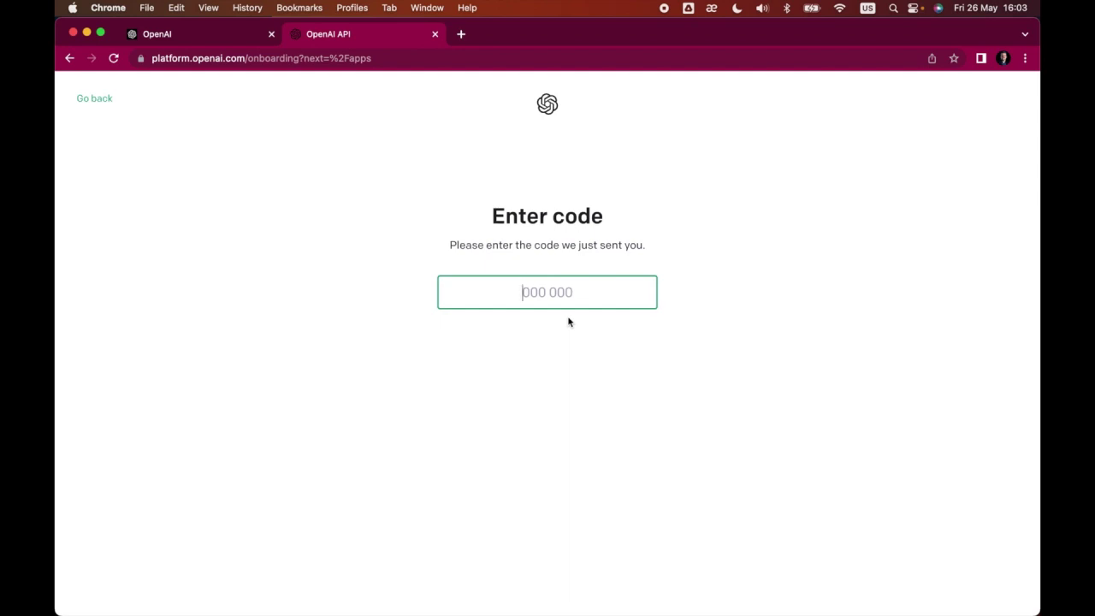
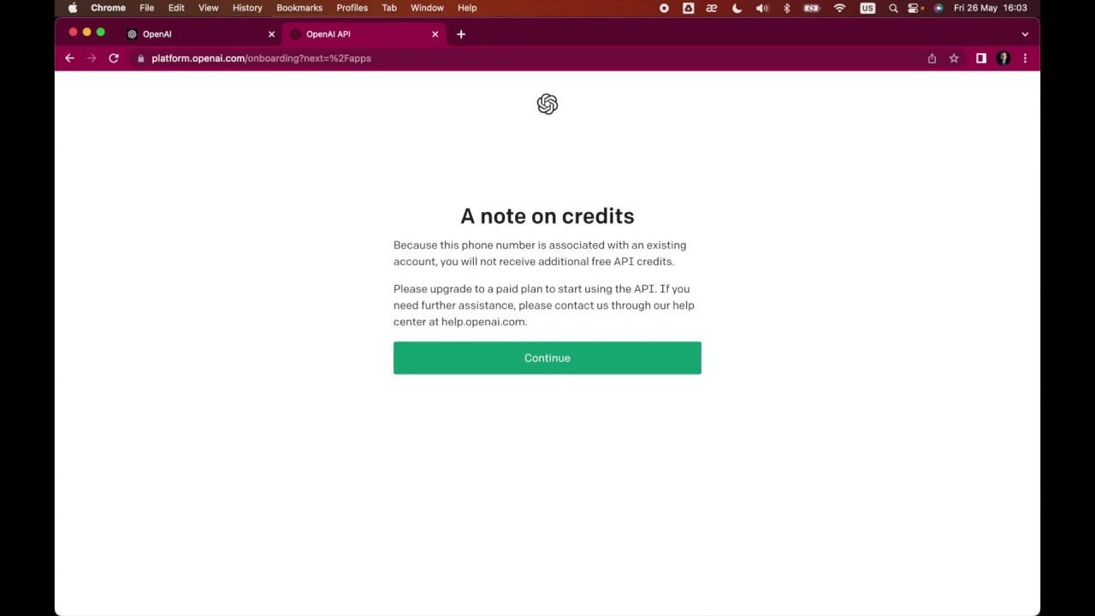
# Step: Enter the received phone verification code and acknowledge the note on credits
pyautogui.click(578, 371)
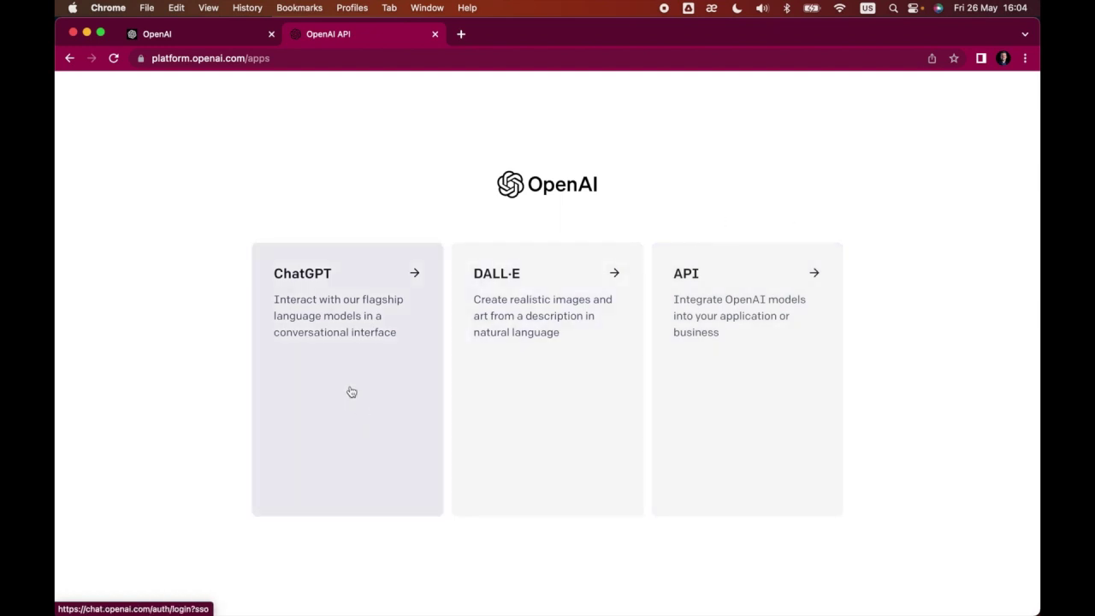
# Step: Open ChatGPT from the apps page and step through the welcome notices to Done
pyautogui.click(347, 384)
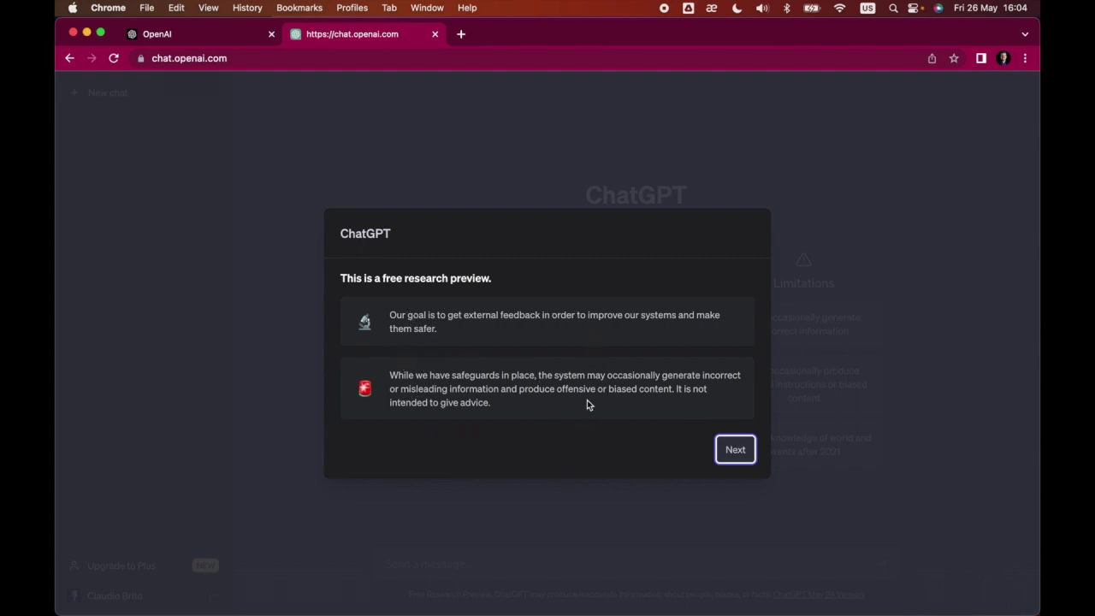
pyautogui.click(750, 456)
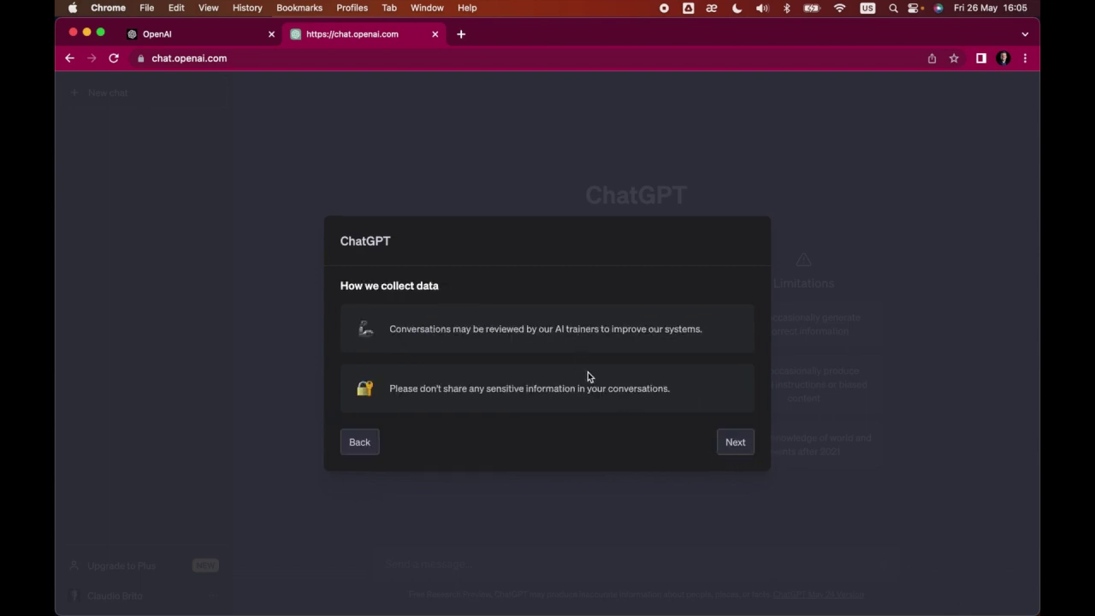
pyautogui.click(735, 439)
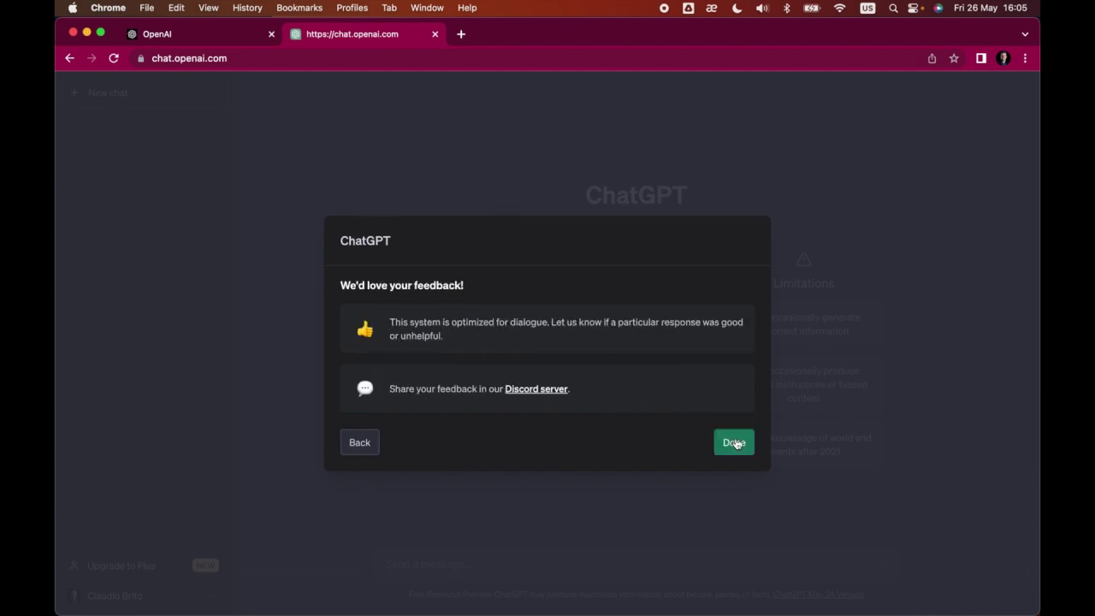
pyautogui.click(735, 441)
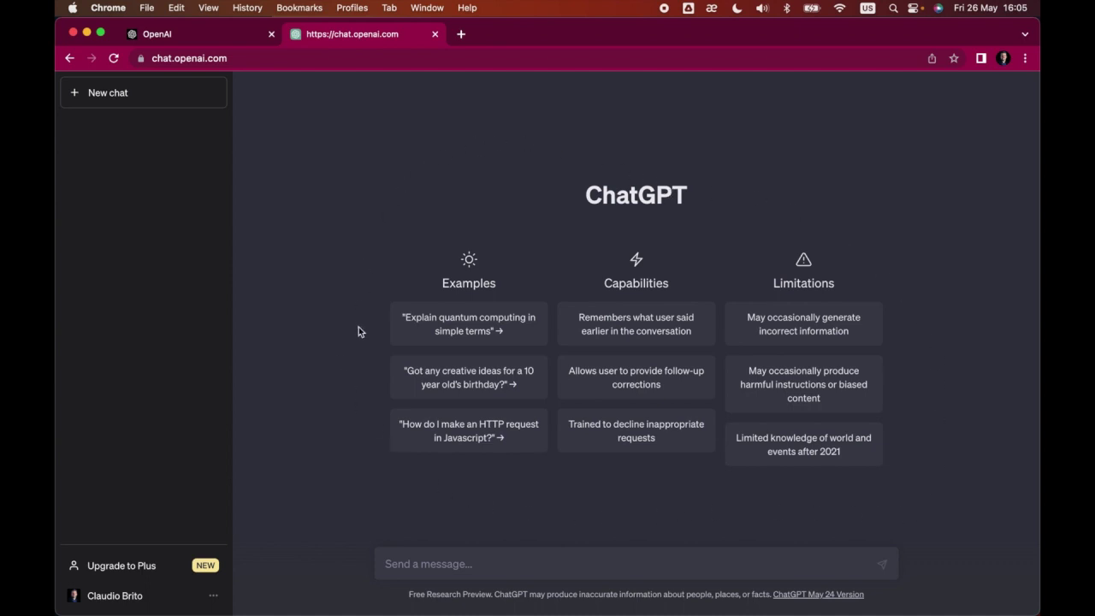
pyautogui.click(123, 572)
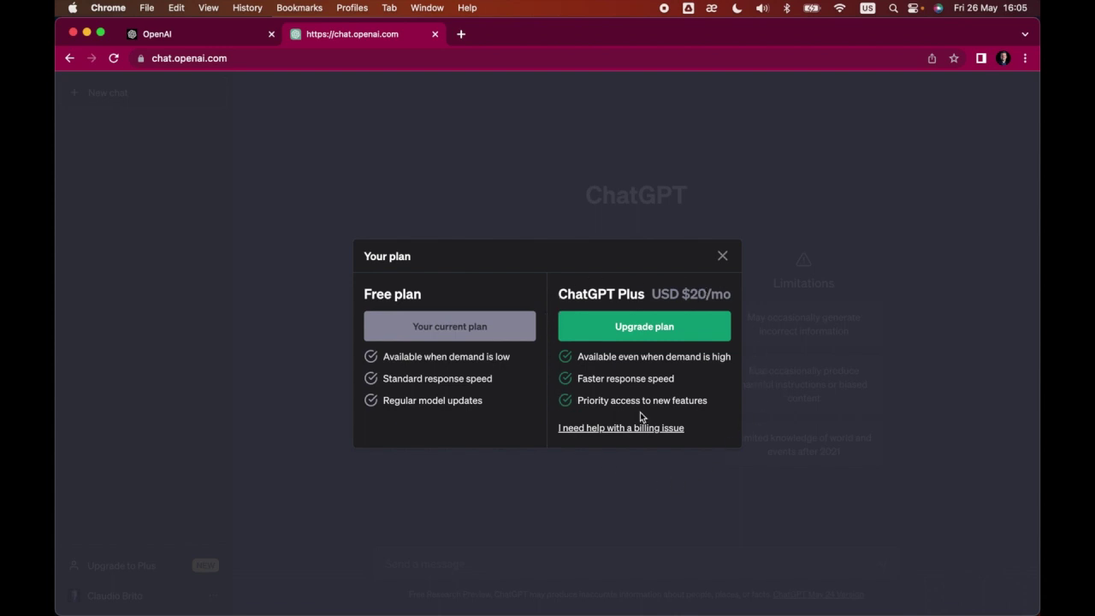
pyautogui.click(723, 256)
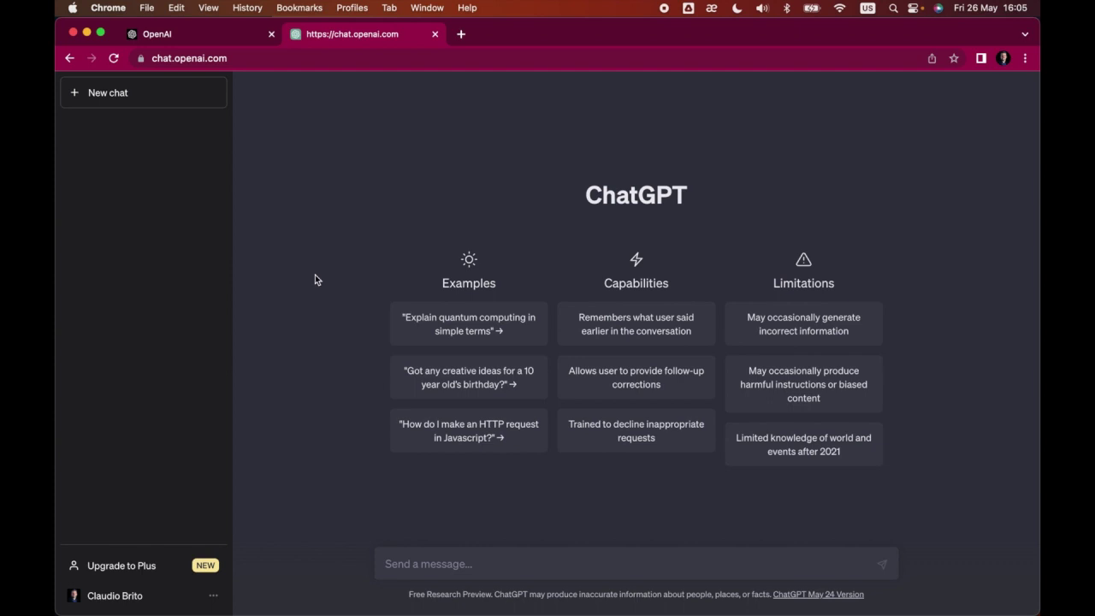
pyautogui.click(436, 558)
# Step: Send a Portuguese prompt requesting a mentoring article on AI's influence, with its typos corrected
pyautogui.write('gere um conteúdo s')
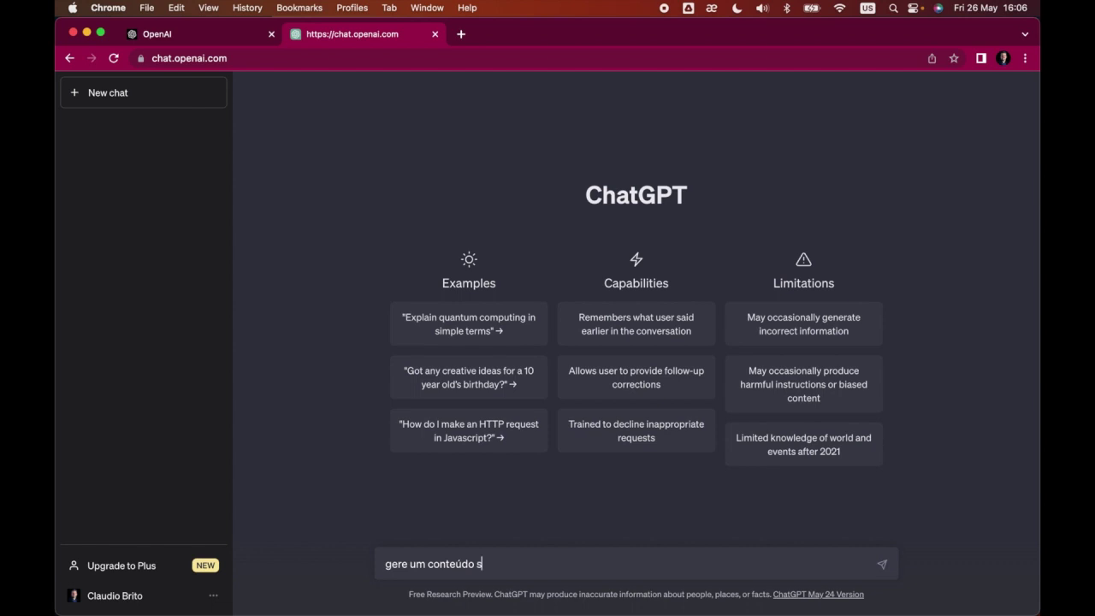
pyautogui.write('obre mentoria onde voc')
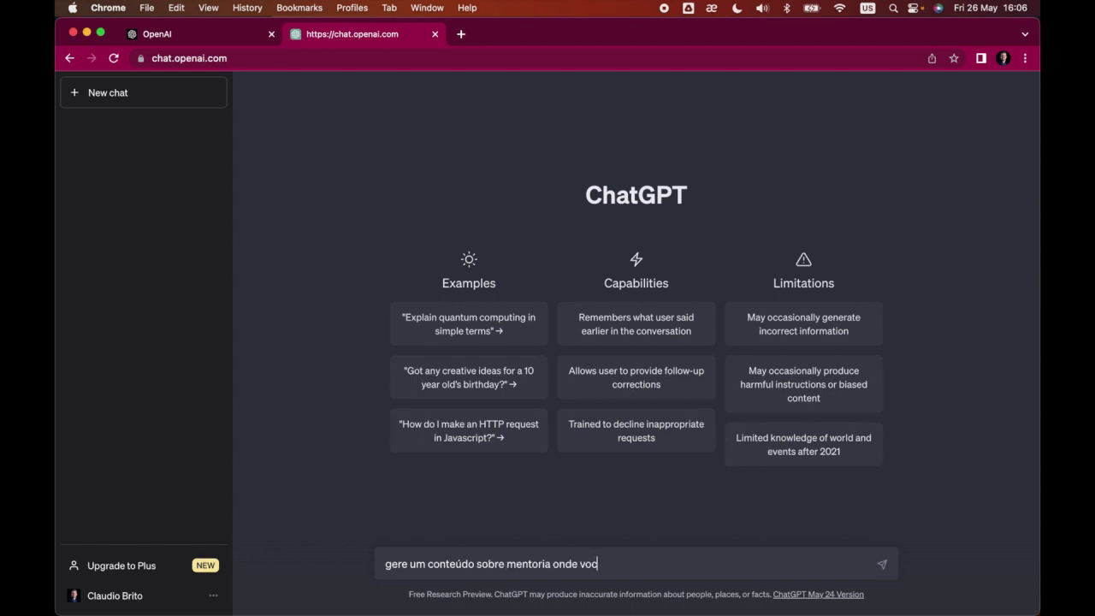
pyautogui.write('ê é um redator com experiê')
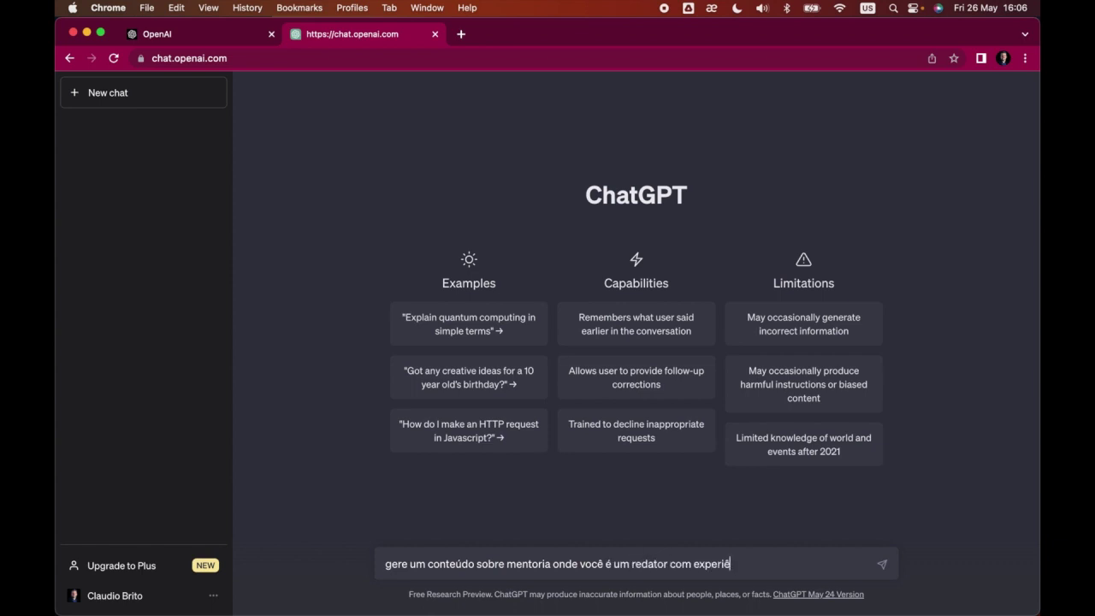
pyautogui.write('nos')
pyautogui.write(' e no')
pyautogui.write(' texto')
pyautogui.write(' discuta as infl')
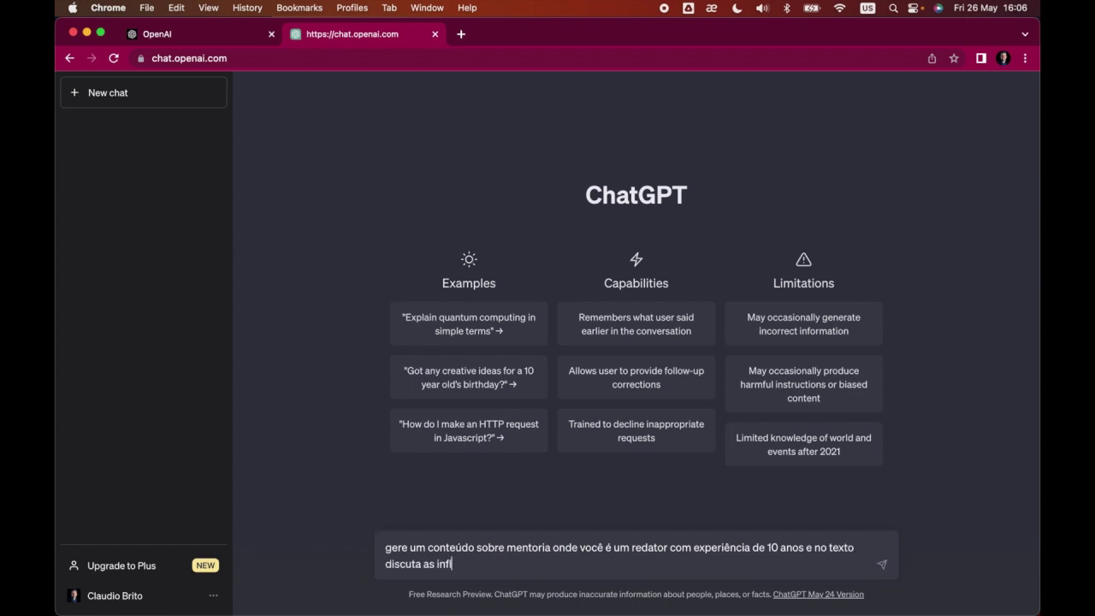
pyautogui.write('uência da intele')
pyautogui.write('nvia aritiv')
pyautogui.write('ial ')
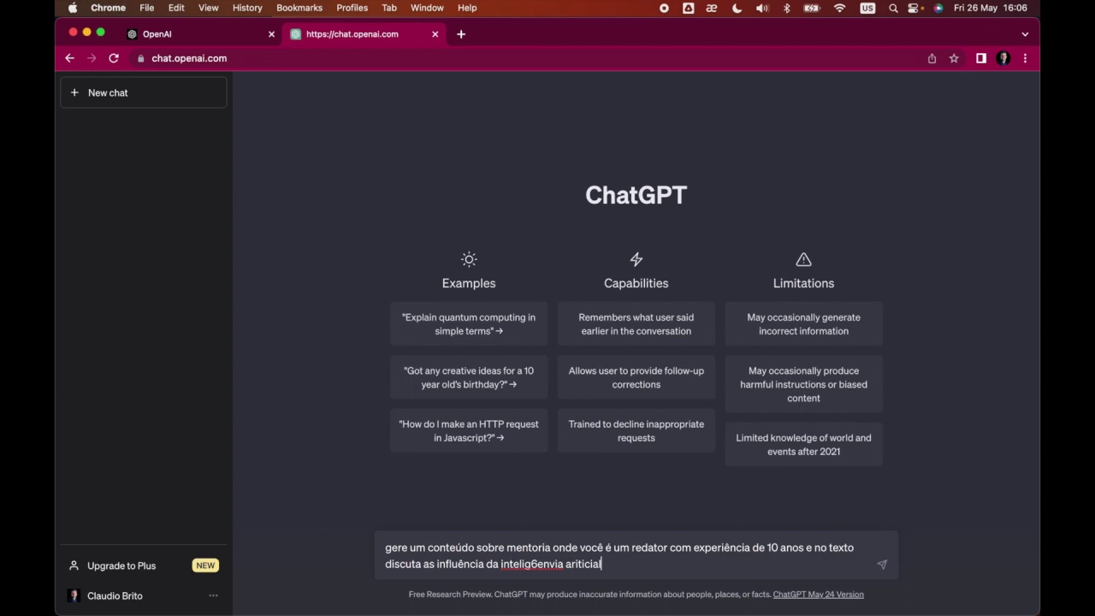
pyautogui.write('na mentori')
pyautogui.write('fi')
pyautogui.press('BackSpace')
pyautogui.write('e')
pyautogui.press('Delete')
pyautogui.press('Delete')
pyautogui.write('c')
pyautogui.click(882, 565)
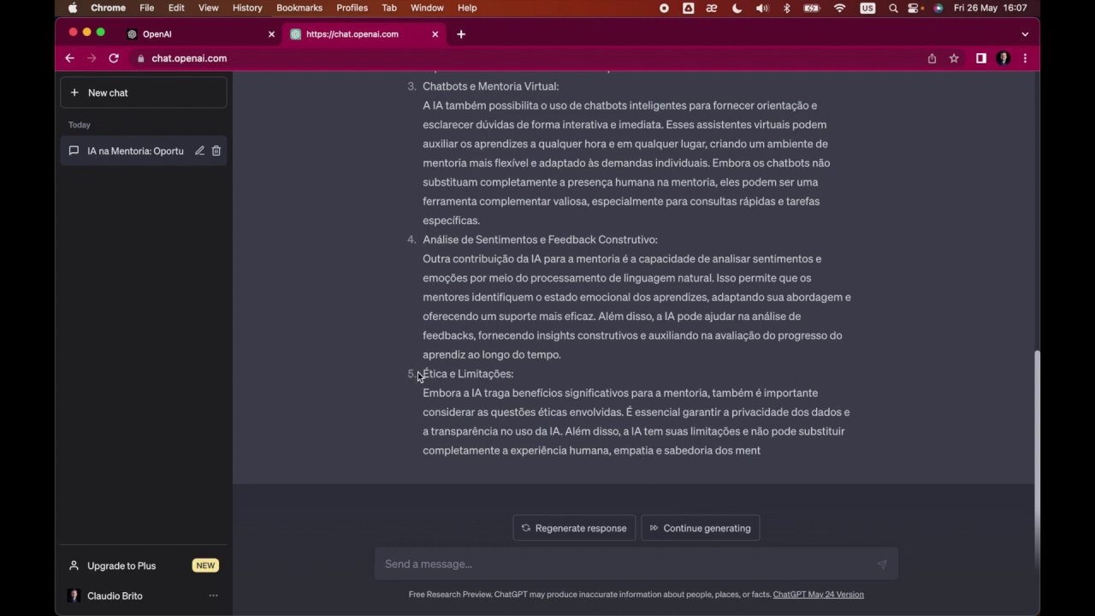
# Step: Continue generating the cut-off answer until the article reaches its Conclusão
pyautogui.click(684, 528)
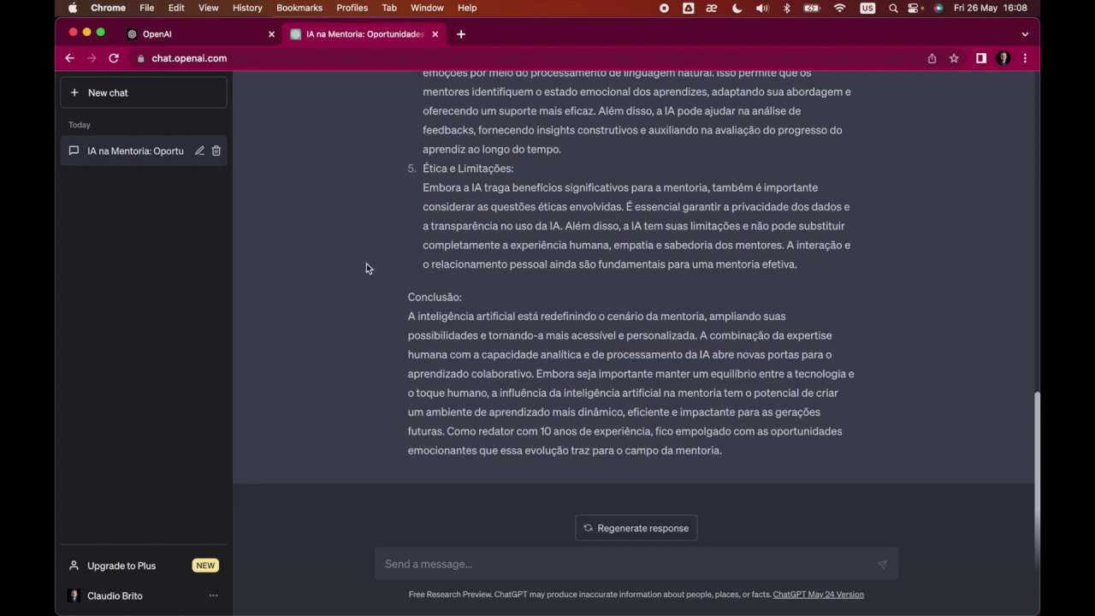
pyautogui.moveTo(551, 568)
# Step: Close the extra window, return to the ChatGPT tab and start a new chat
pyautogui.click(73, 34)
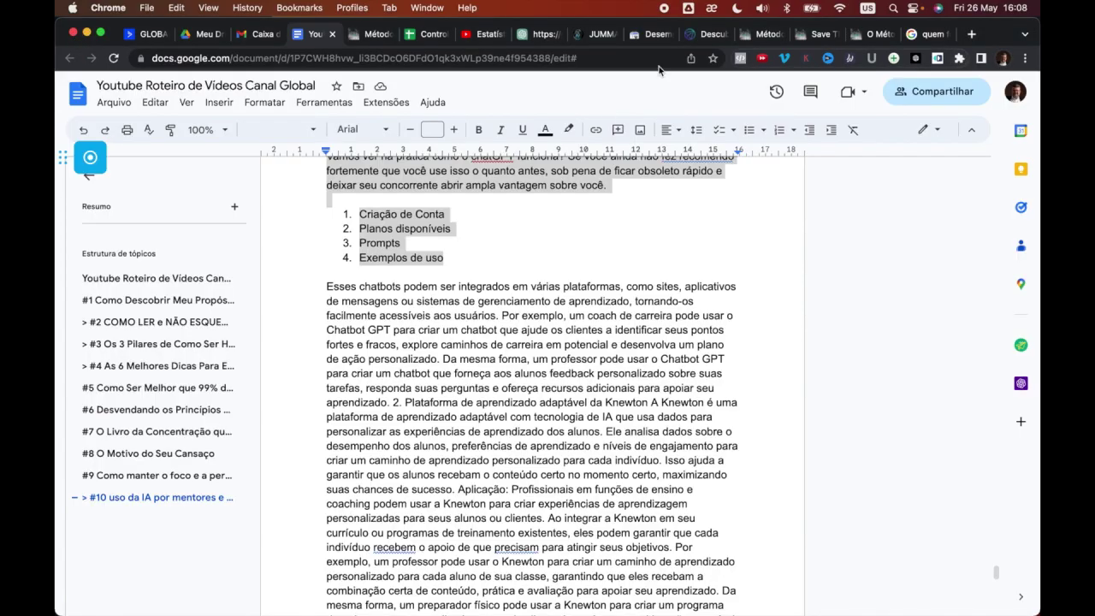
pyautogui.click(544, 35)
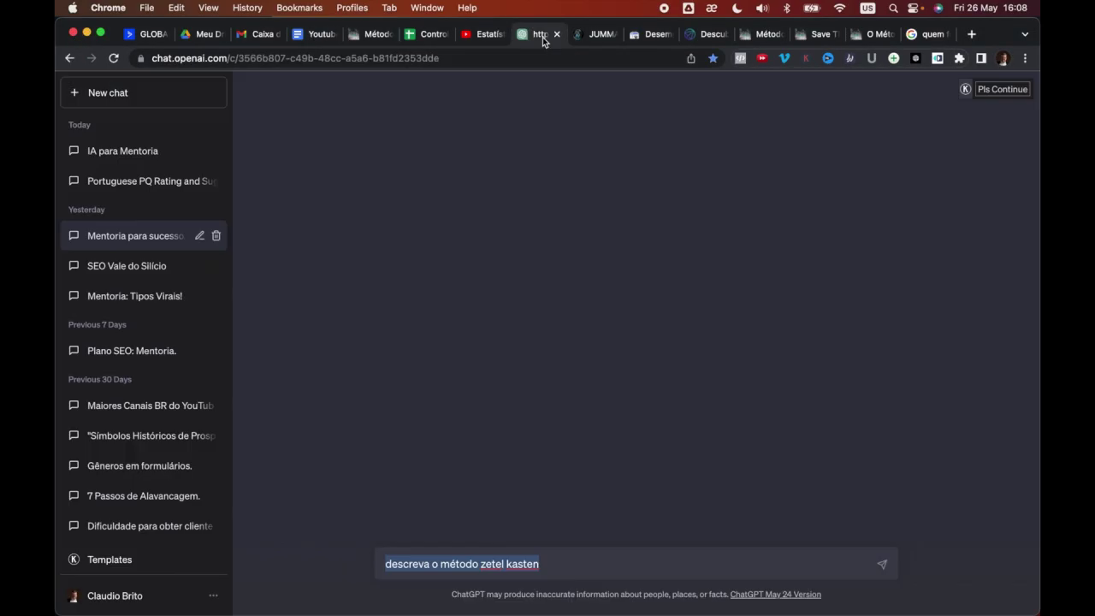
pyautogui.click(176, 95)
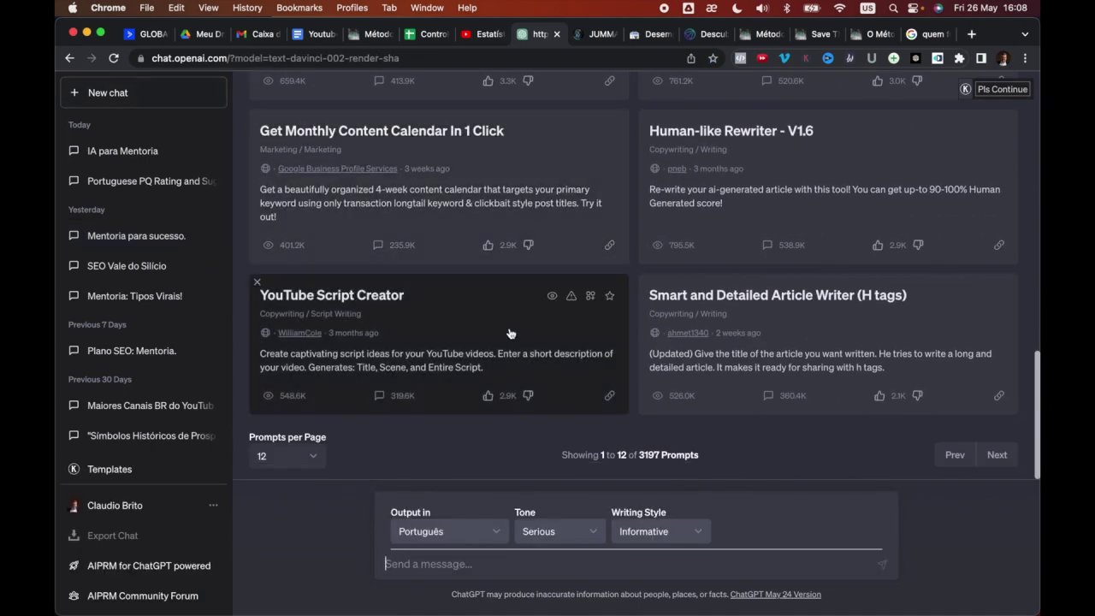
# Step: Try GPT-4, revert to GPT-3.5, and scroll down the AIPRM prompt library
pyautogui.scroll(10, 510, 335)
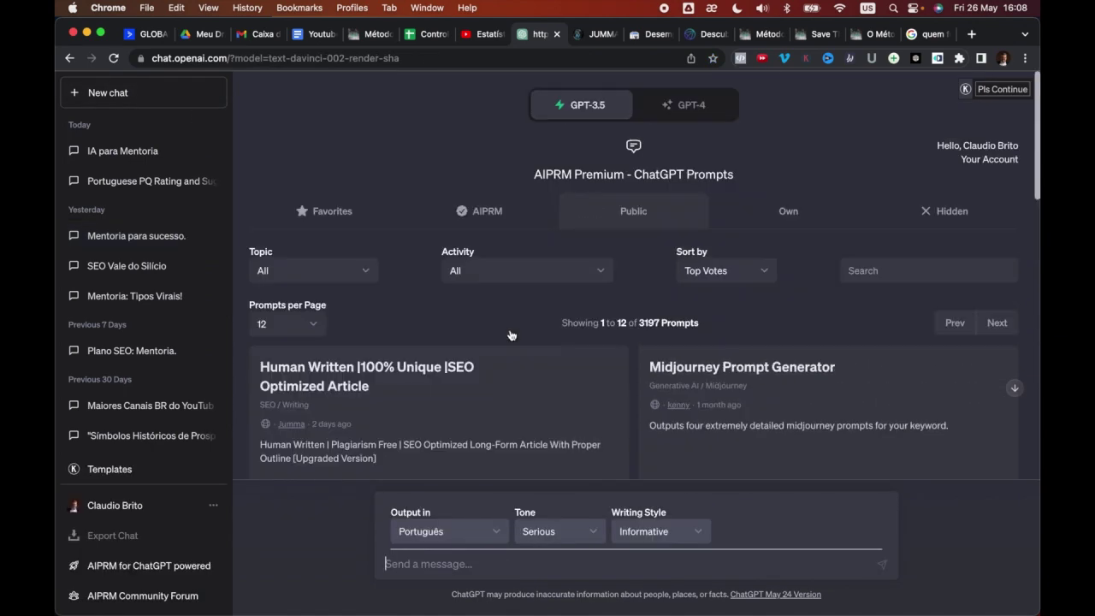
pyautogui.moveTo(587, 114)
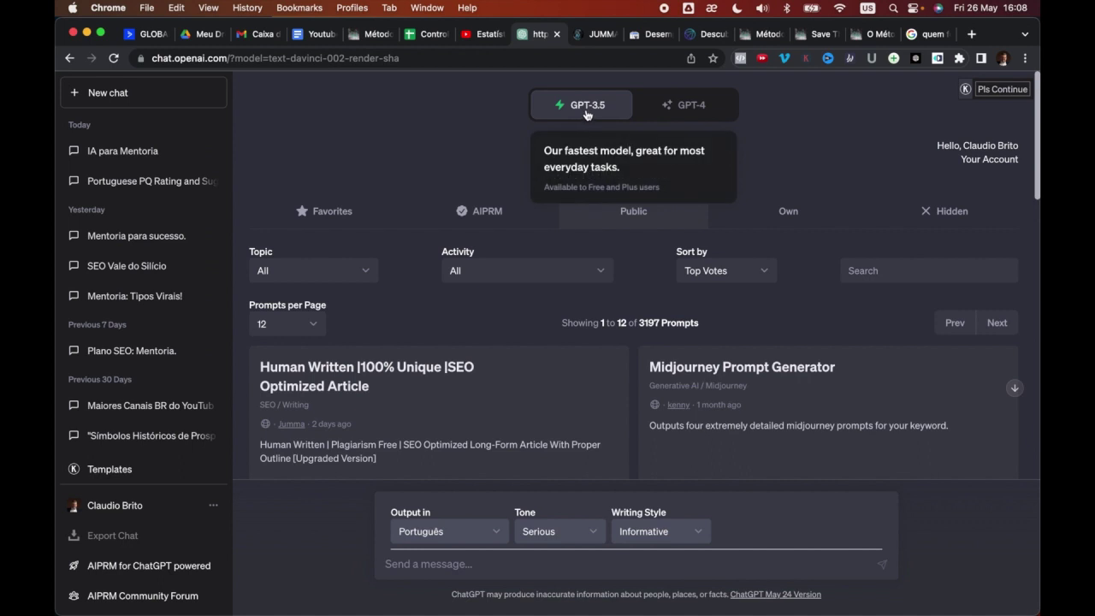
pyautogui.click(690, 110)
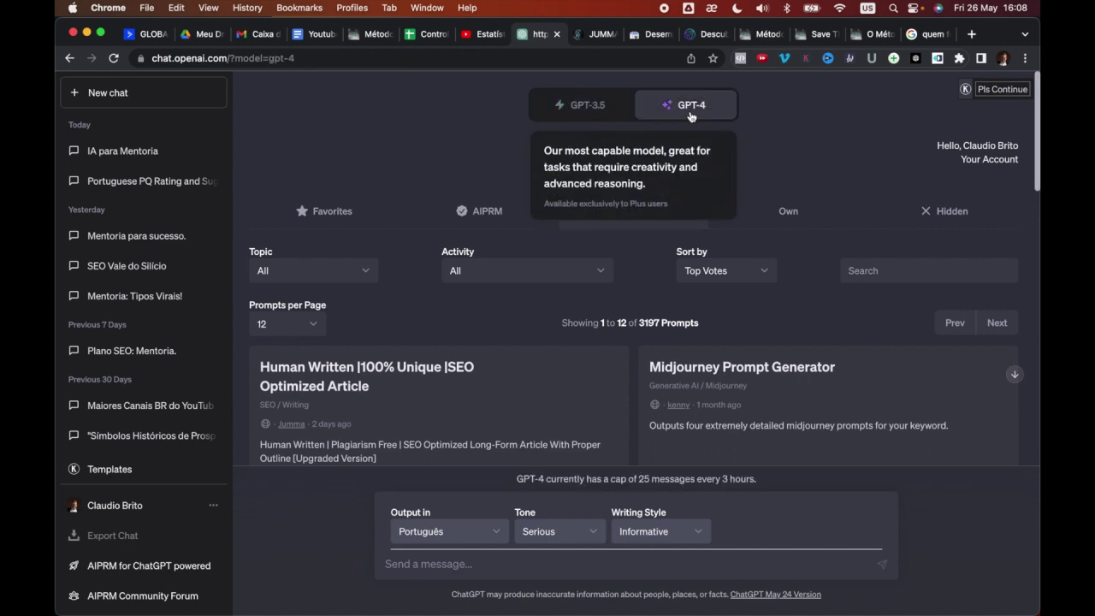
pyautogui.click(586, 105)
pyautogui.scroll(-2, 534, 400)
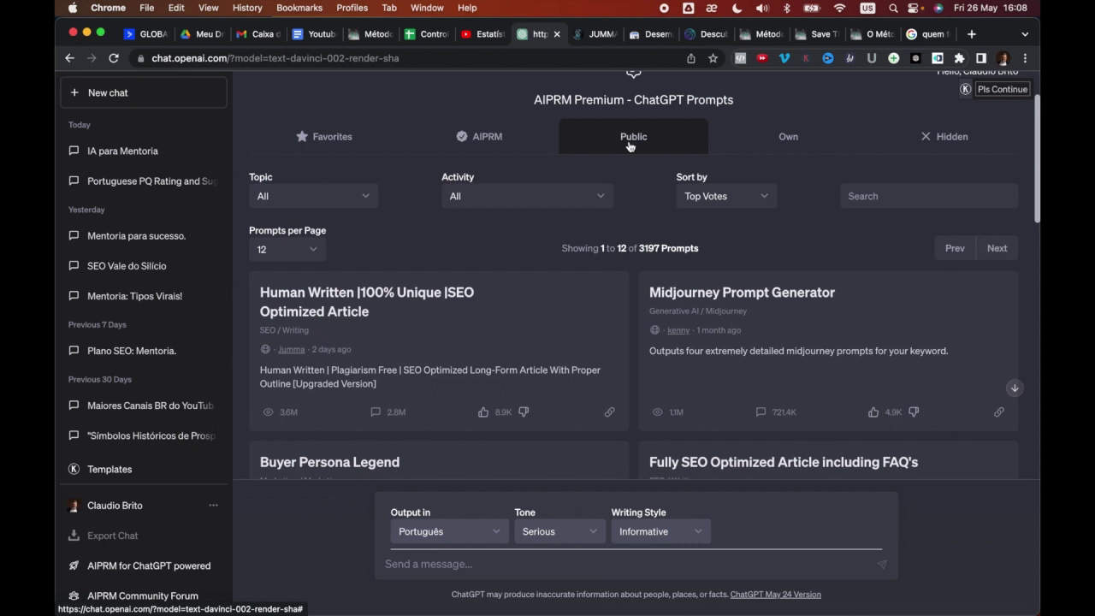
pyautogui.scroll(-1, 528, 337)
pyautogui.scroll(-1, 528, 337)
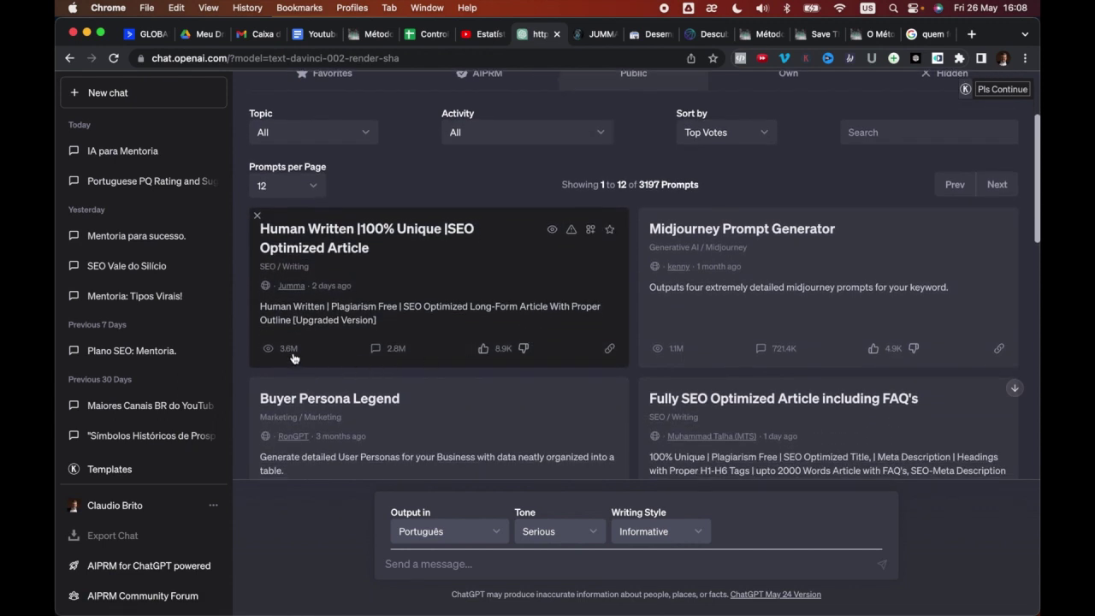
# Step: Select the 'Human Written |100% Unique |SEO Optimized Article' prompt and browse the 3197 public prompts
pyautogui.click(505, 352)
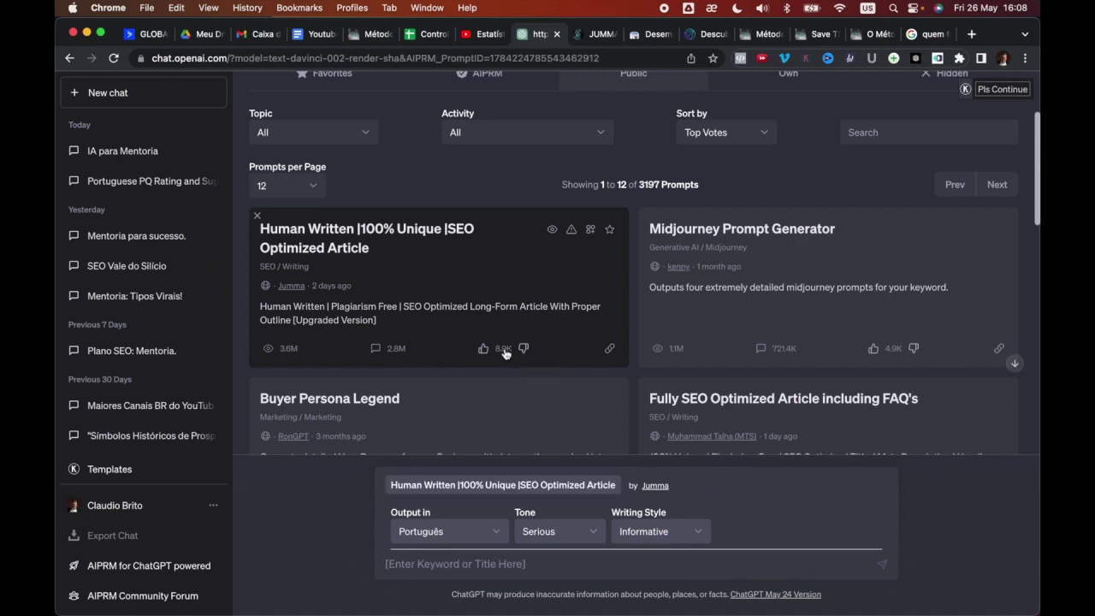
pyautogui.scroll(-4, 505, 353)
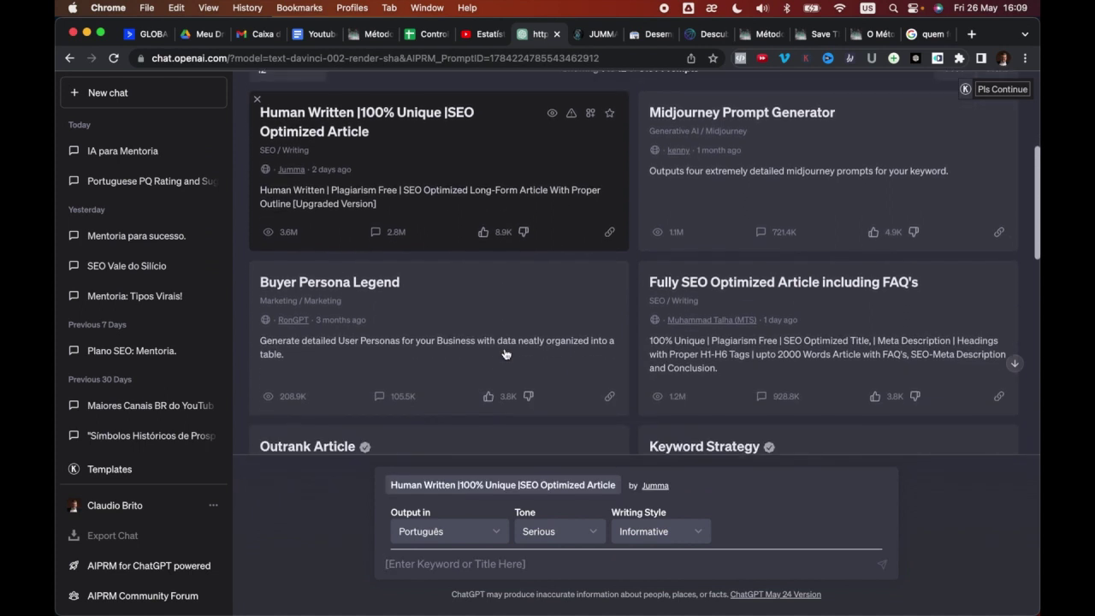
pyautogui.scroll(-5, 505, 353)
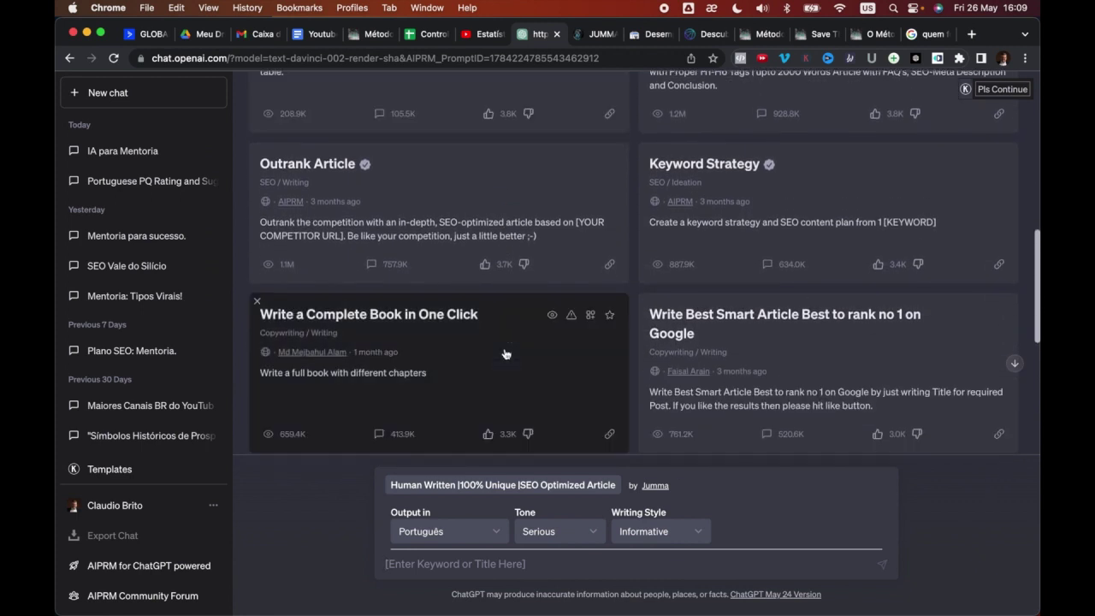
pyautogui.scroll(-6, 504, 352)
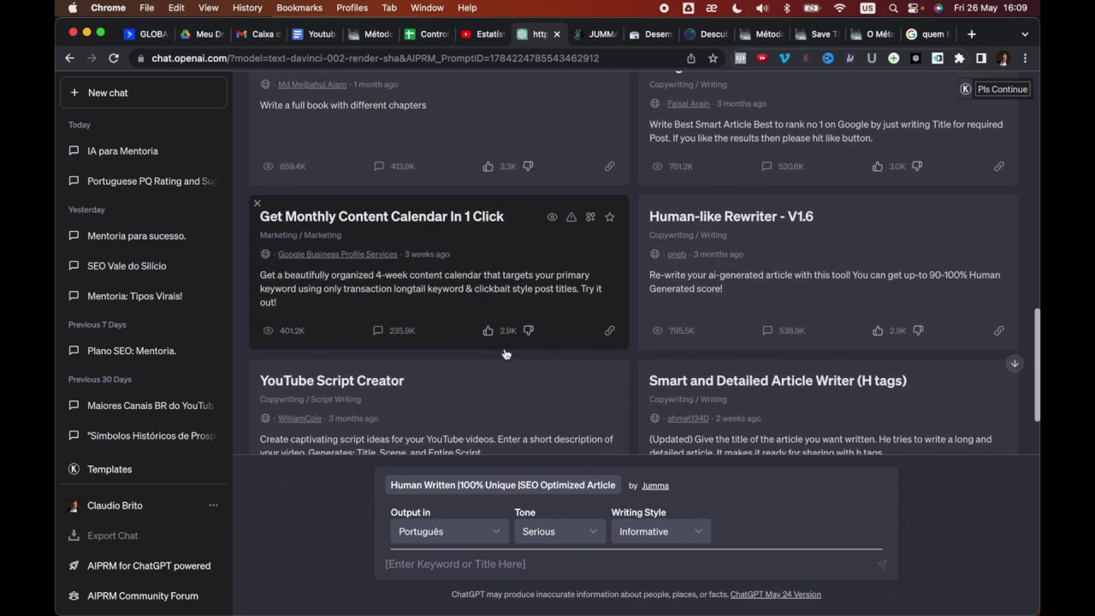
pyautogui.scroll(-2, 505, 353)
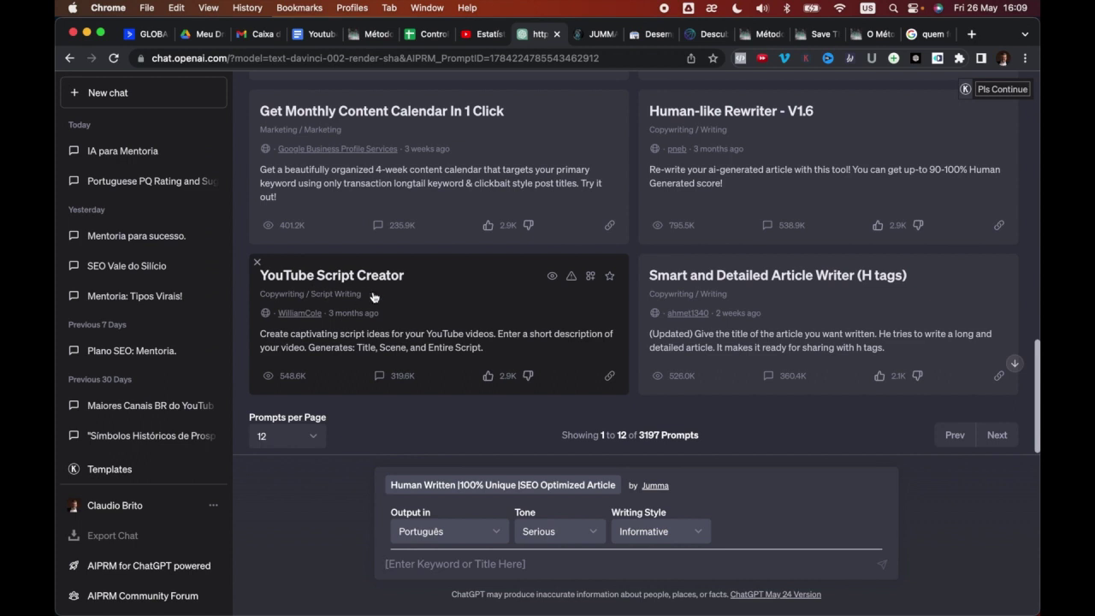
pyautogui.scroll(4, 373, 297)
pyautogui.scroll(7, 373, 297)
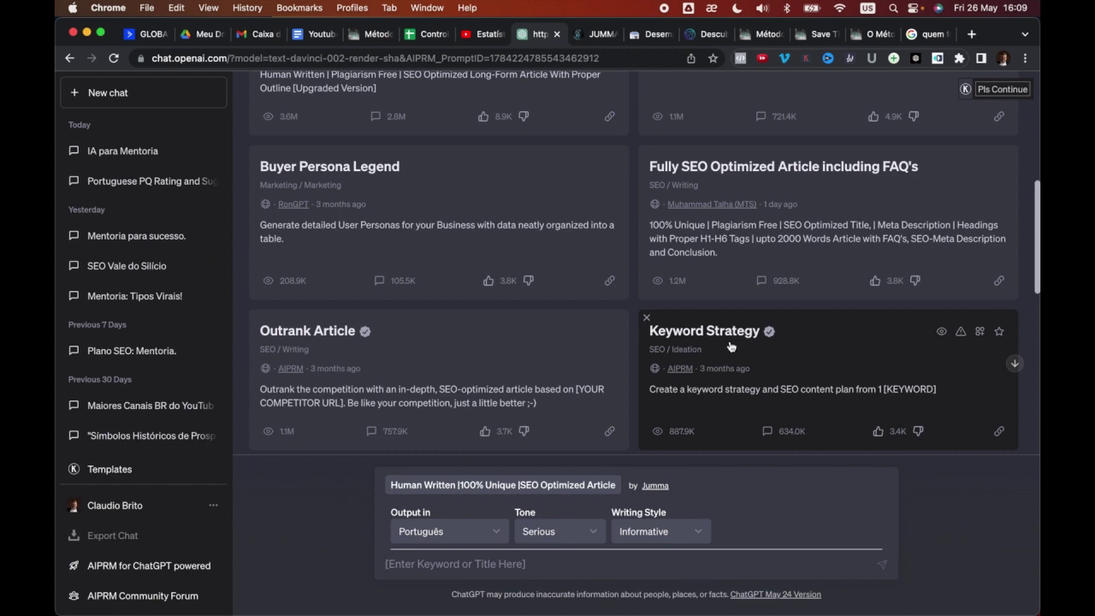
pyautogui.scroll(1, 731, 345)
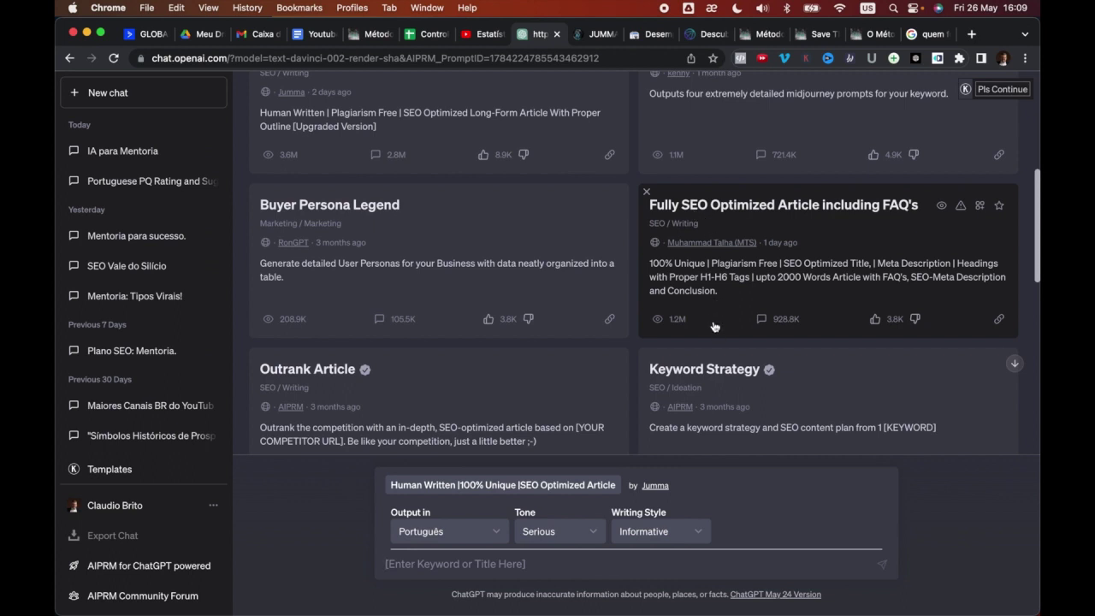
pyautogui.scroll(5, 714, 326)
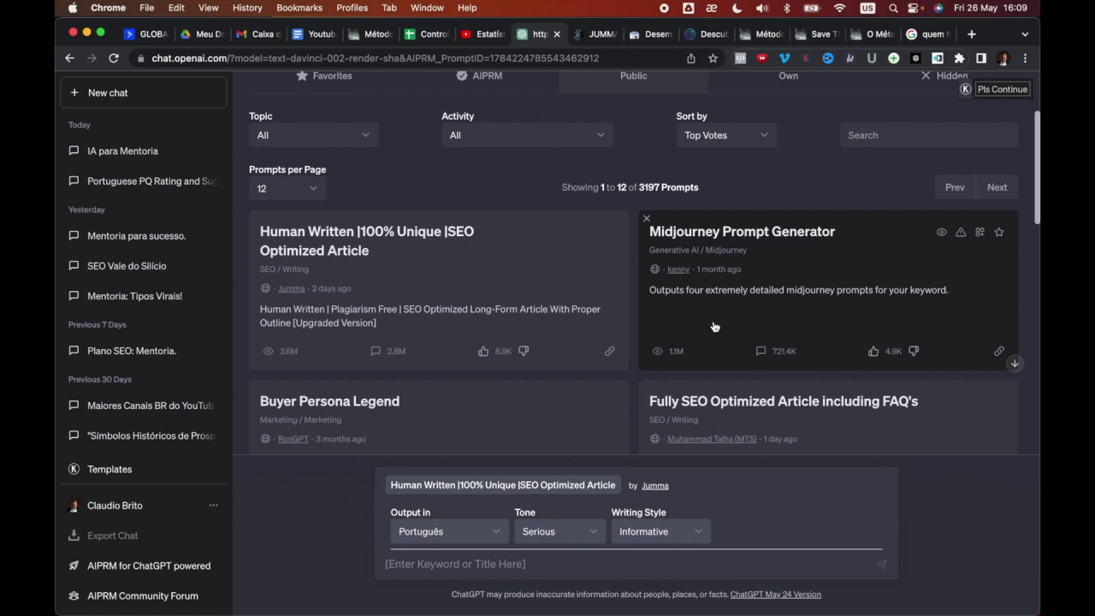
pyautogui.scroll(3, 714, 326)
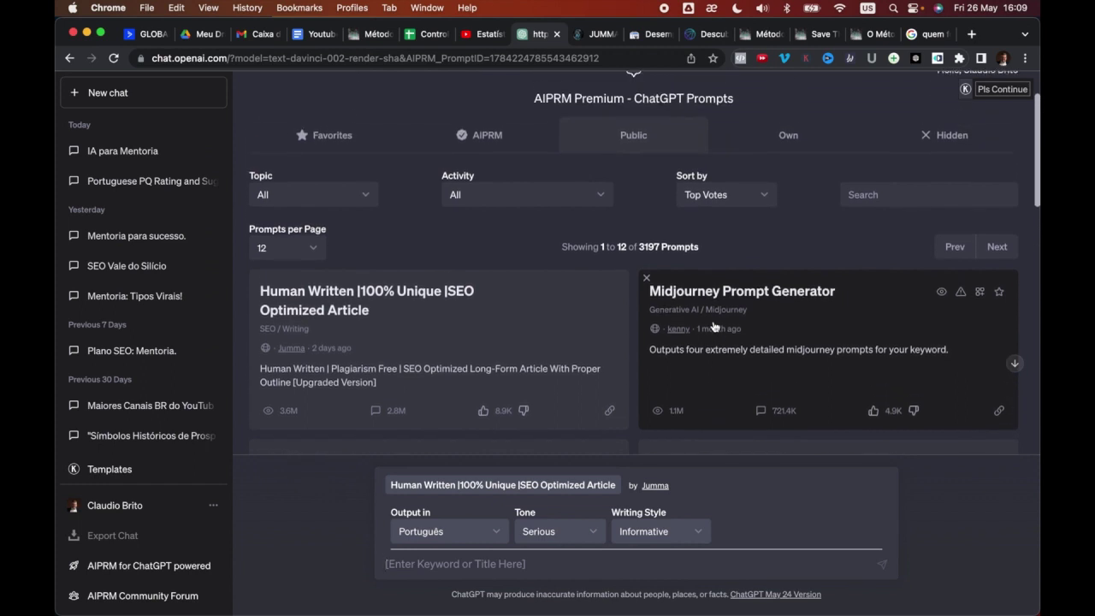
pyautogui.scroll(-11, 714, 326)
pyautogui.scroll(-12, 713, 323)
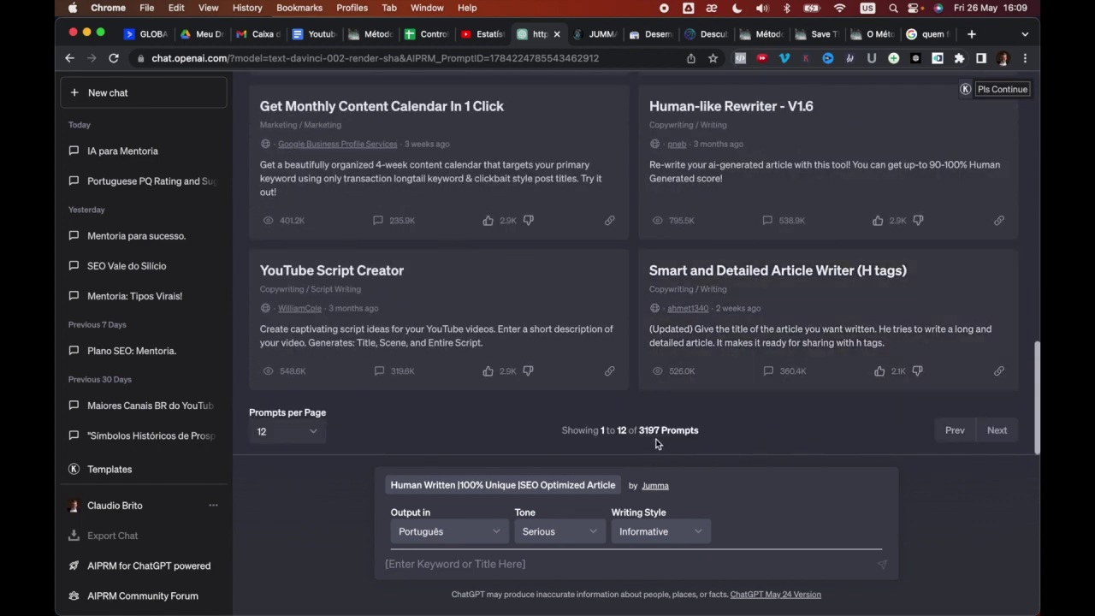
pyautogui.scroll(20, 658, 438)
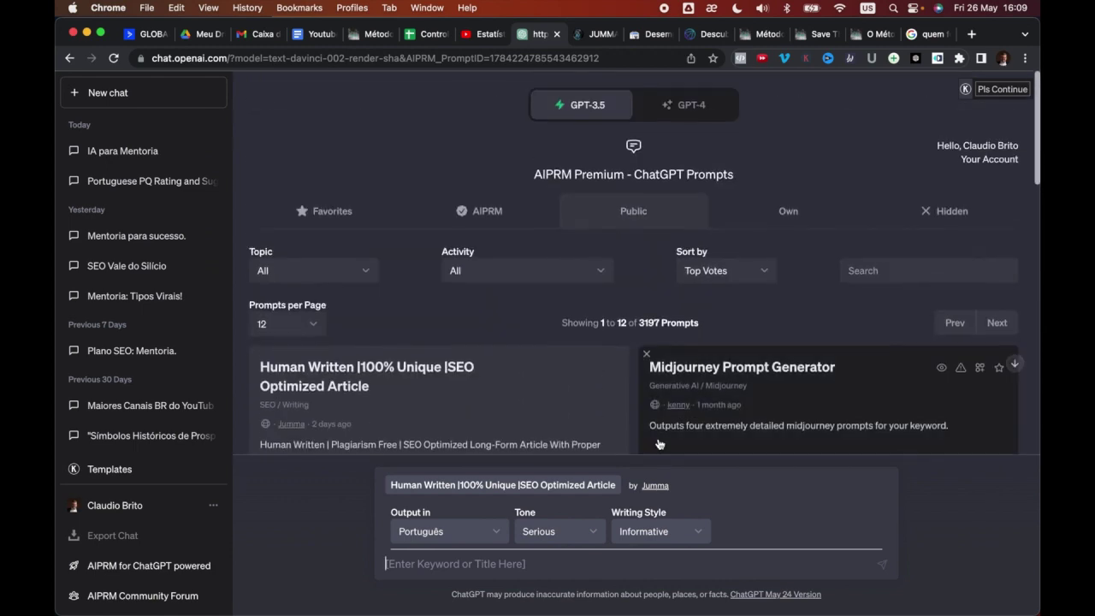
# Step: Filter the library to AIPRM's own 70 prompts and scroll through their cards and back
pyautogui.click(483, 212)
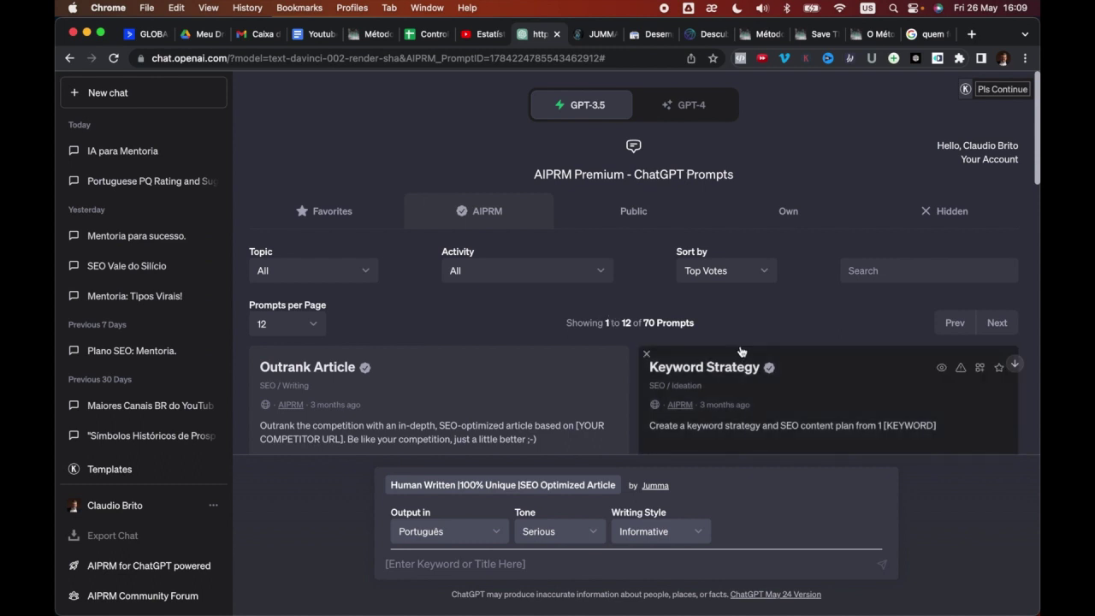
pyautogui.scroll(-5, 630, 317)
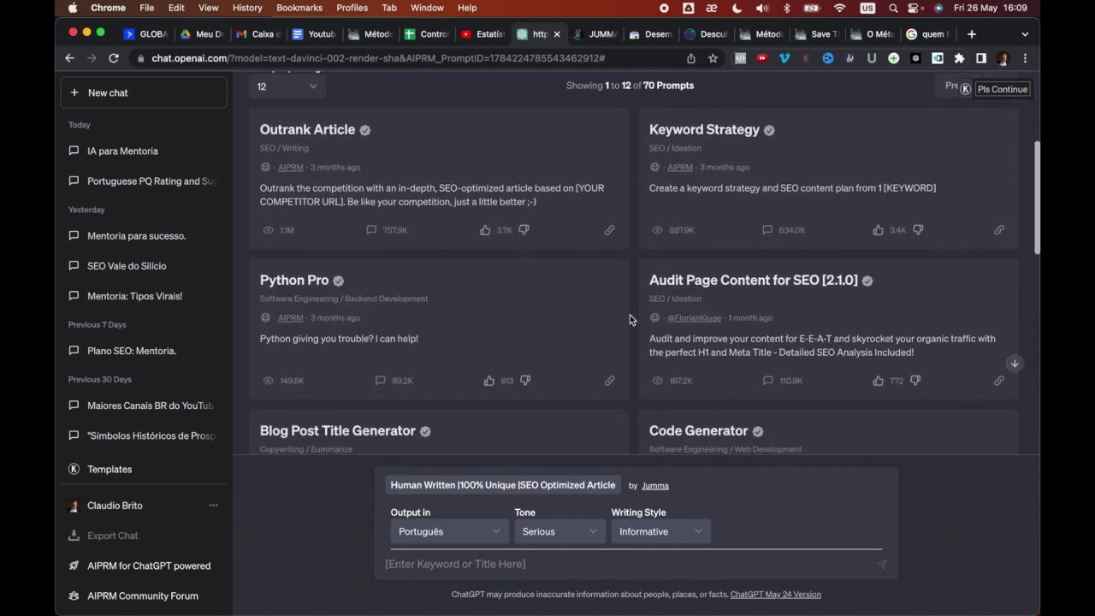
pyautogui.scroll(-1, 630, 319)
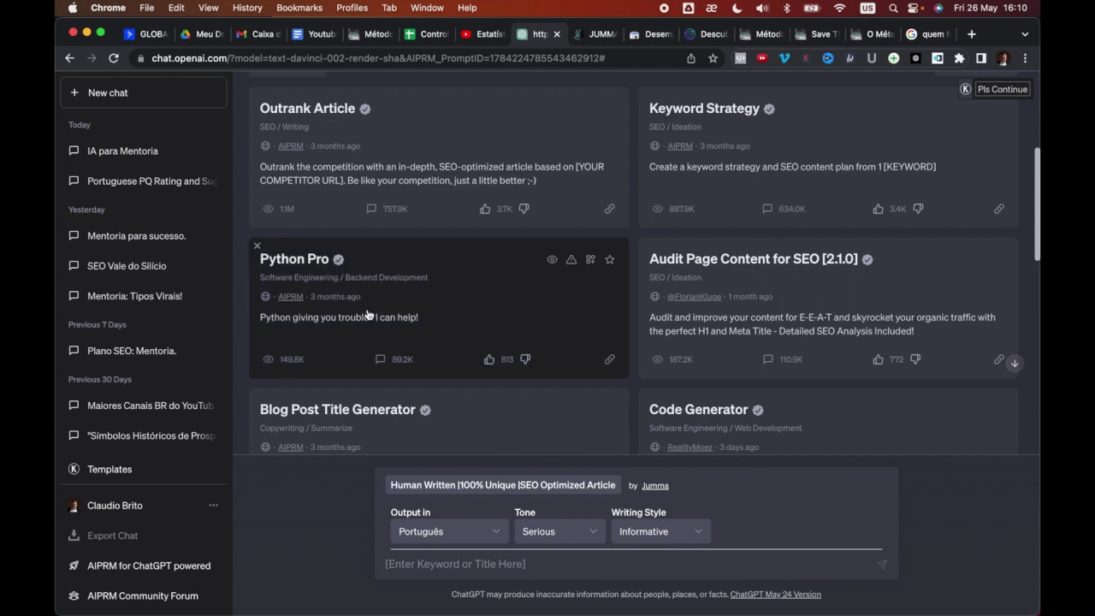
pyautogui.scroll(-2, 368, 315)
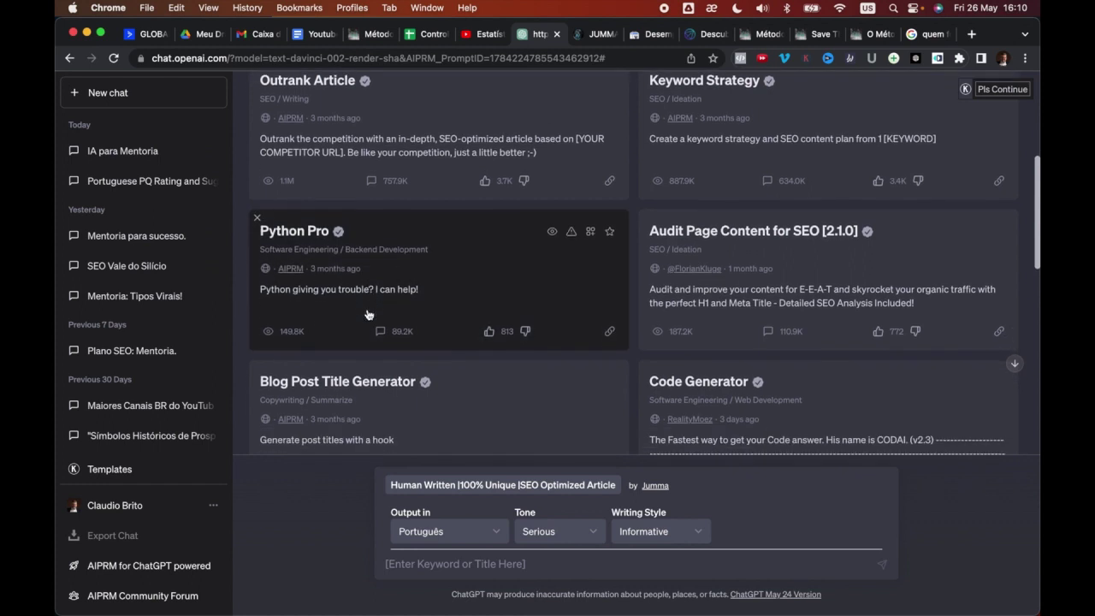
pyautogui.scroll(-5, 368, 315)
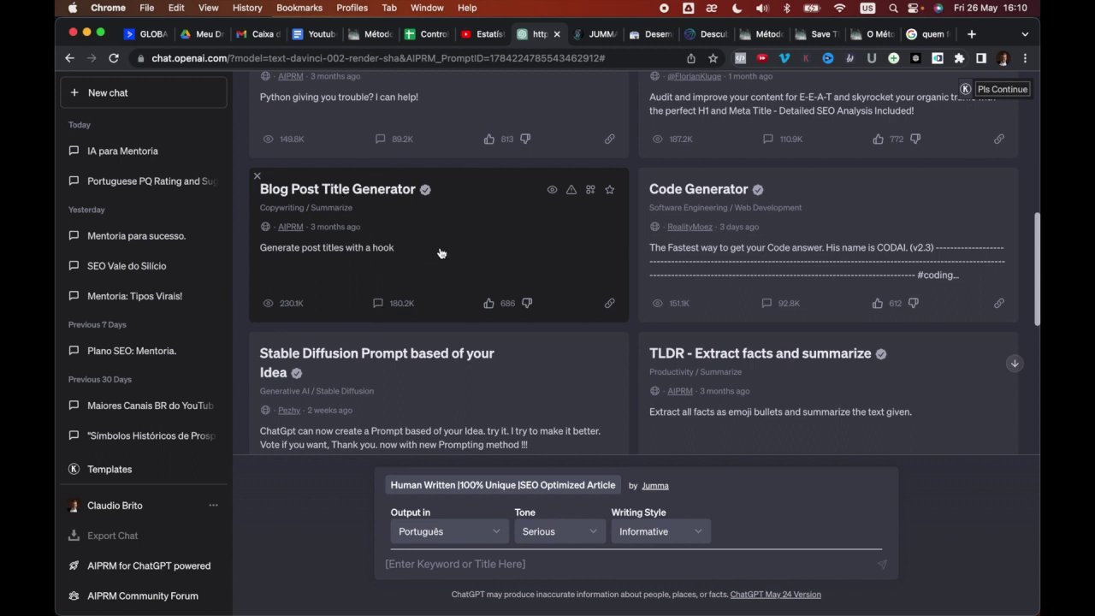
pyautogui.scroll(-2, 441, 253)
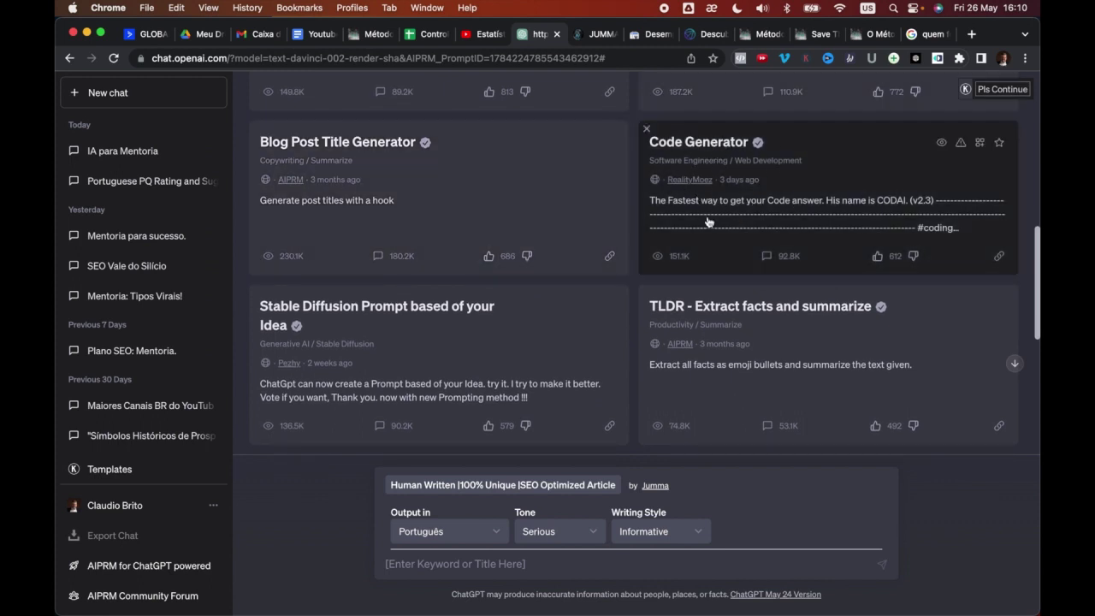
pyautogui.scroll(-5, 707, 222)
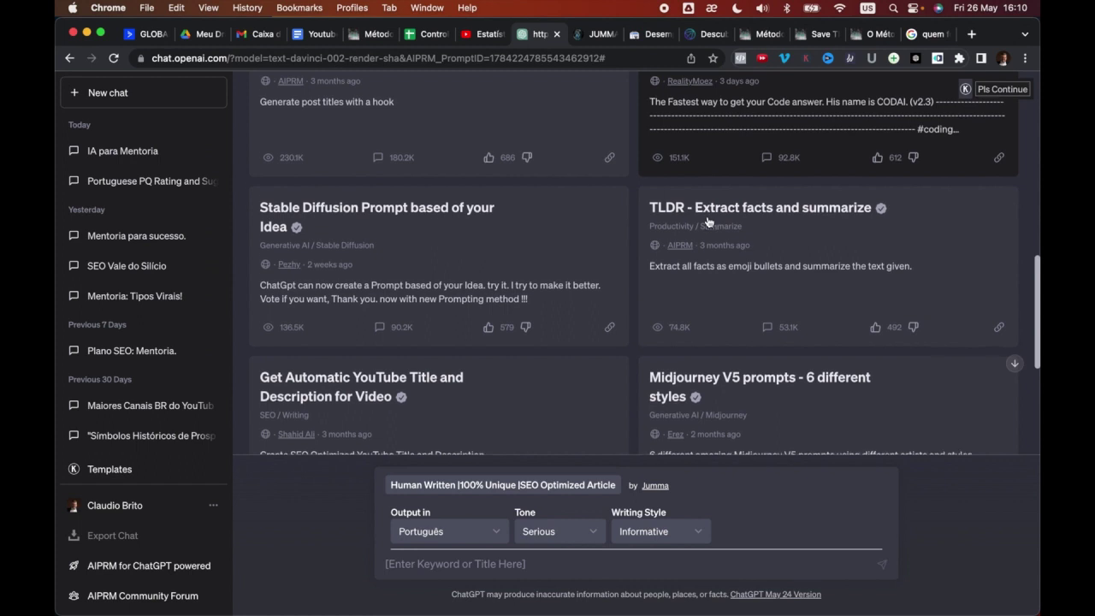
pyautogui.scroll(-10, 500, 250)
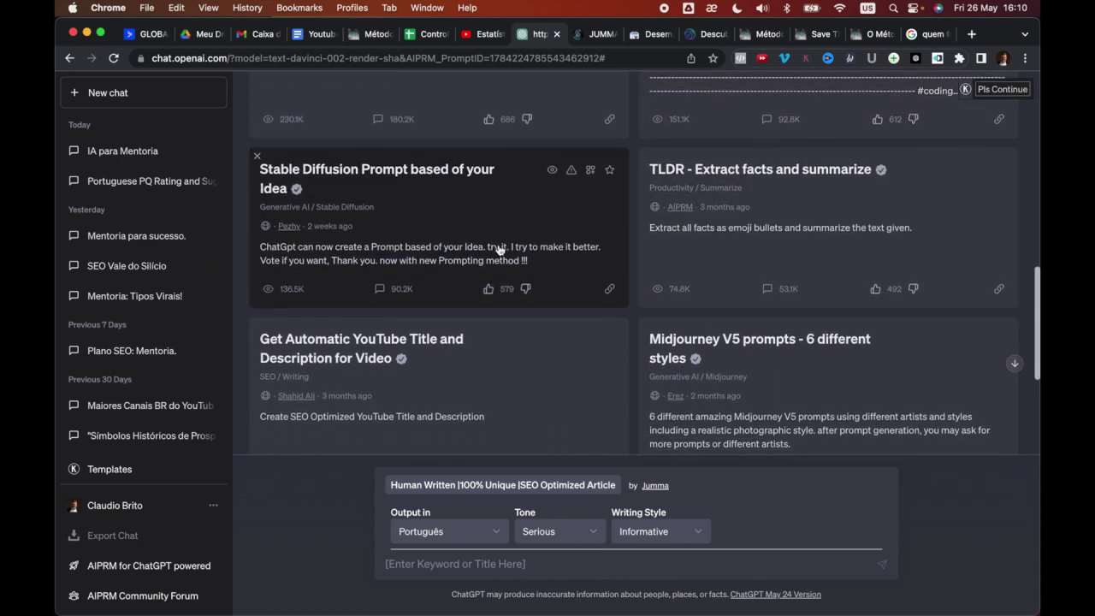
pyautogui.scroll(-1, 500, 249)
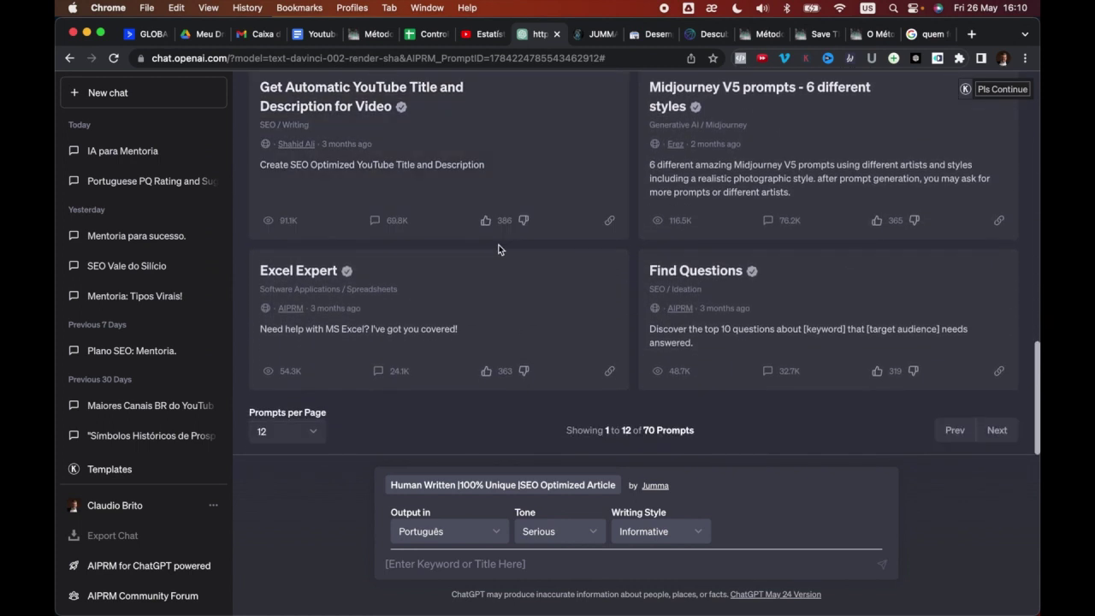
pyautogui.scroll(3, 499, 250)
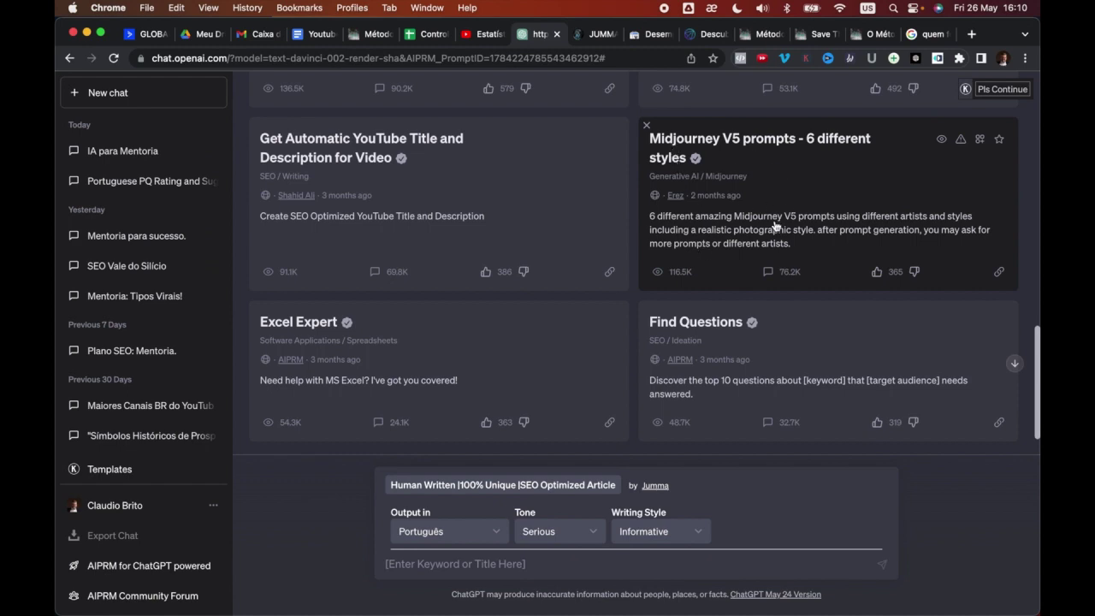
pyautogui.scroll(10, 776, 226)
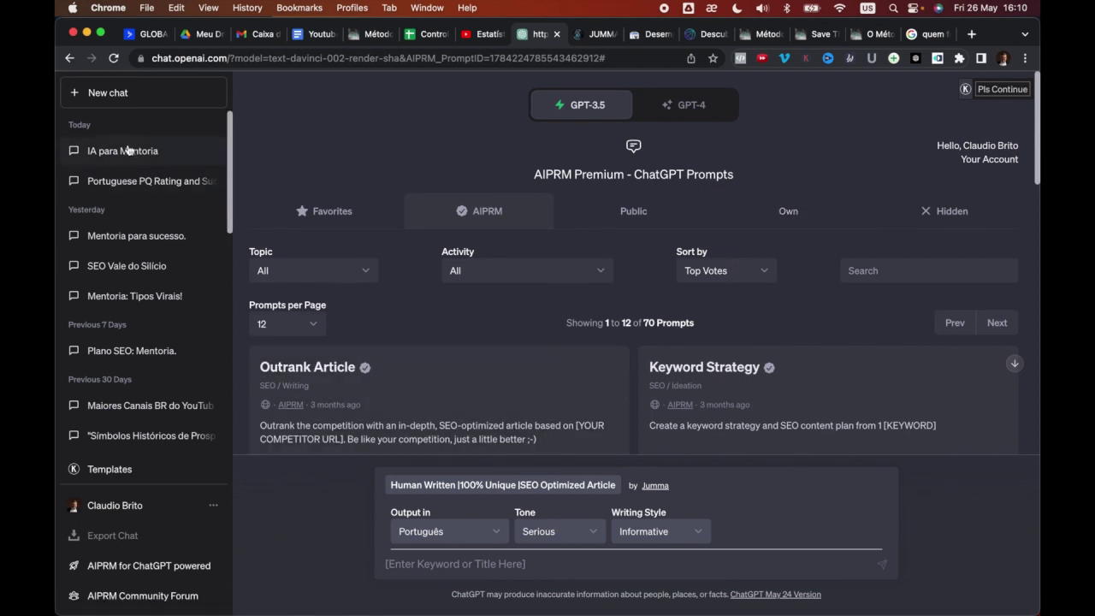
pyautogui.scroll(-5, 118, 450)
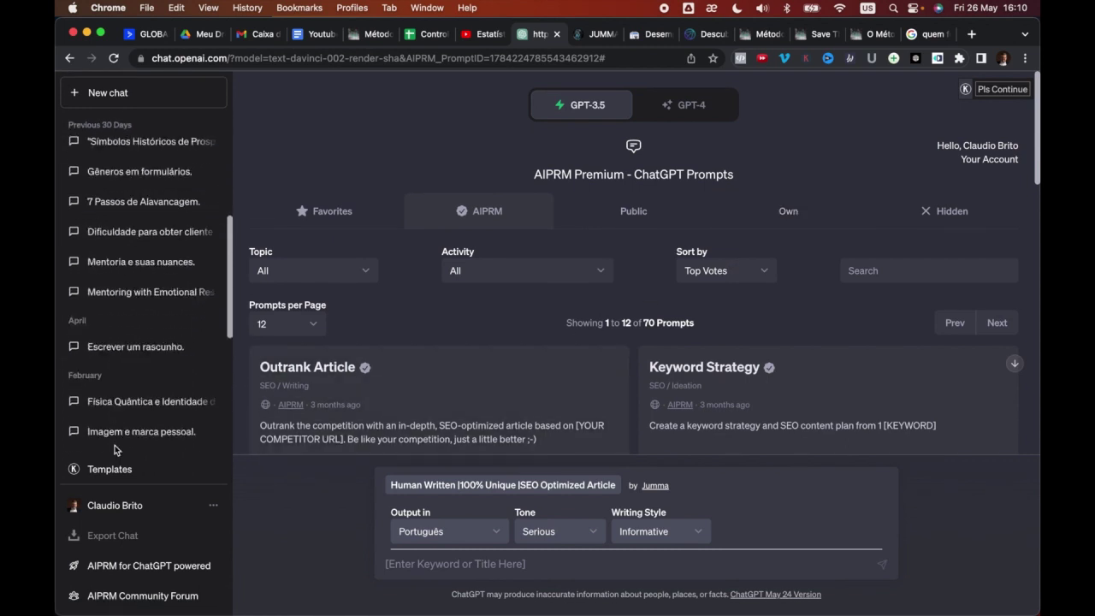
pyautogui.scroll(-3, 117, 450)
pyautogui.scroll(15, 115, 451)
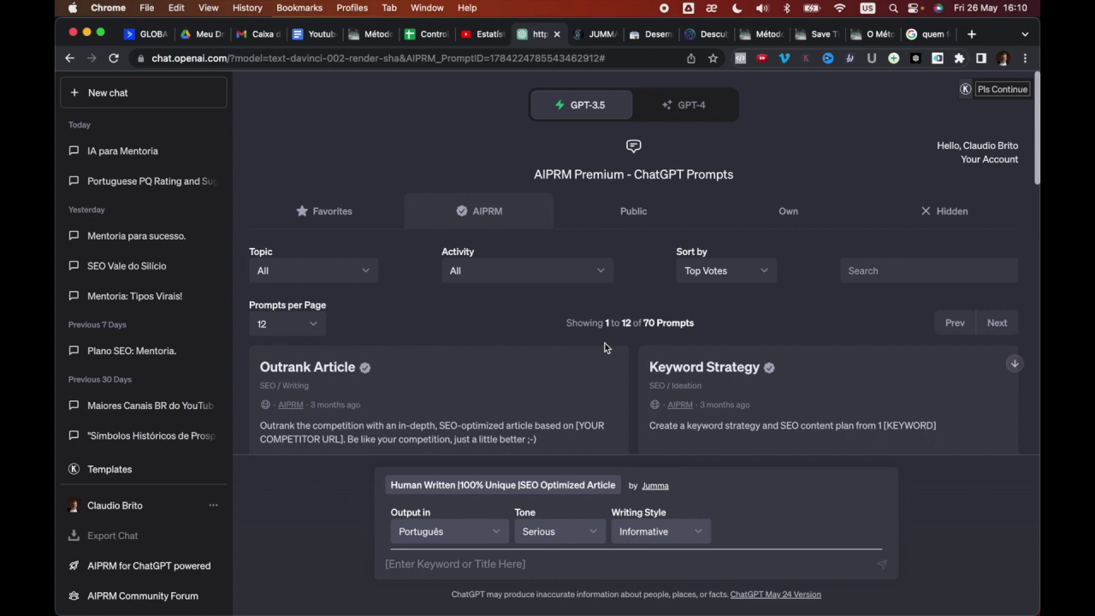
pyautogui.scroll(-1, 604, 347)
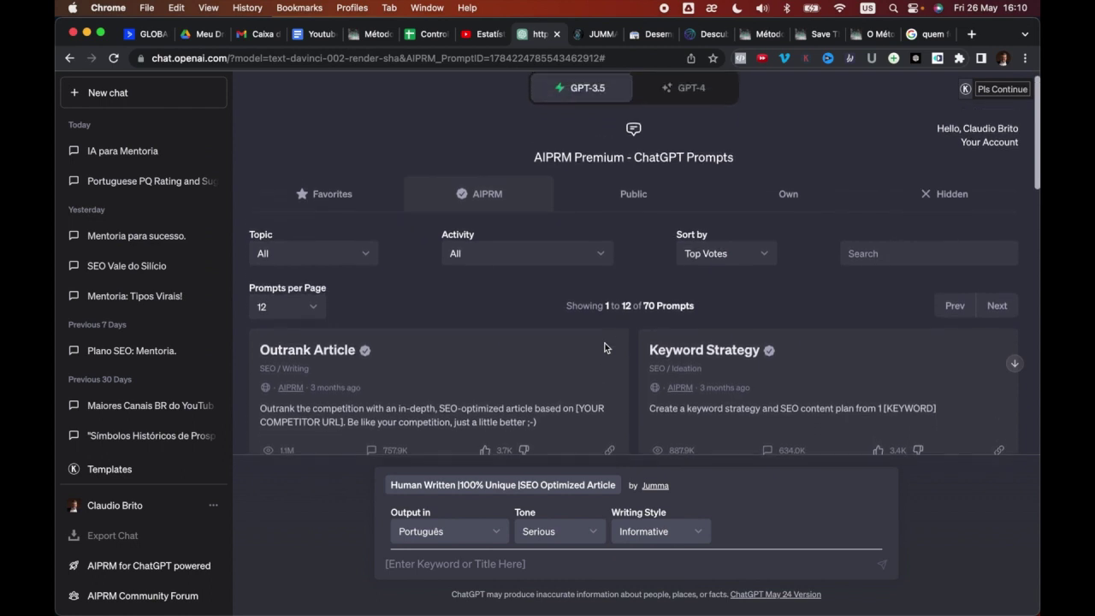
pyautogui.scroll(1, 604, 347)
pyautogui.moveTo(683, 104)
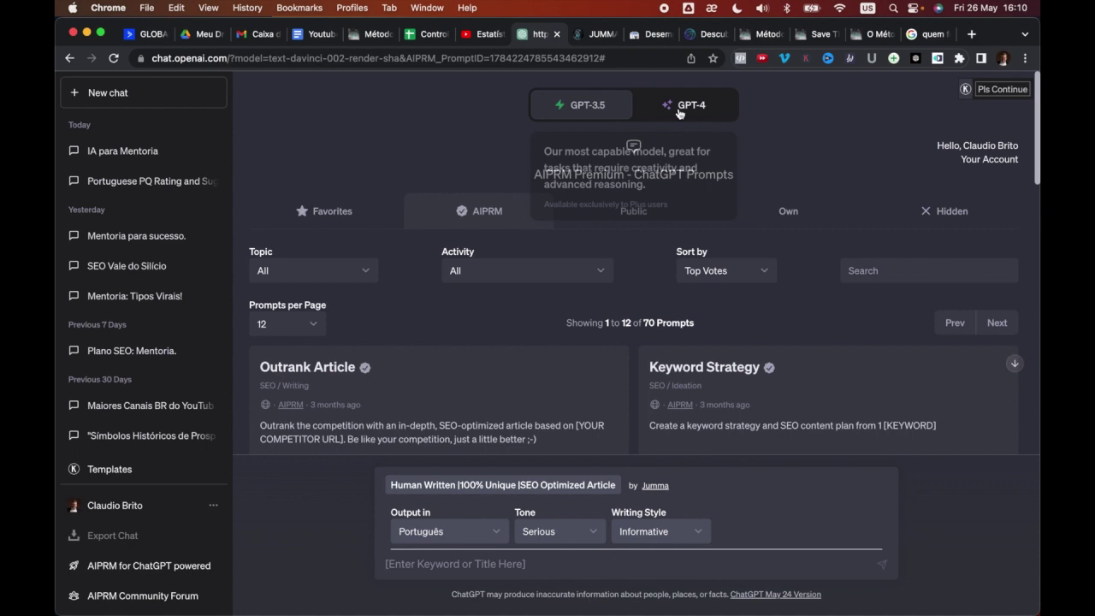
# Step: Switch the chat model to GPT-4, capped at 25 messages per 3 hours, and scroll the prompts
pyautogui.click(683, 105)
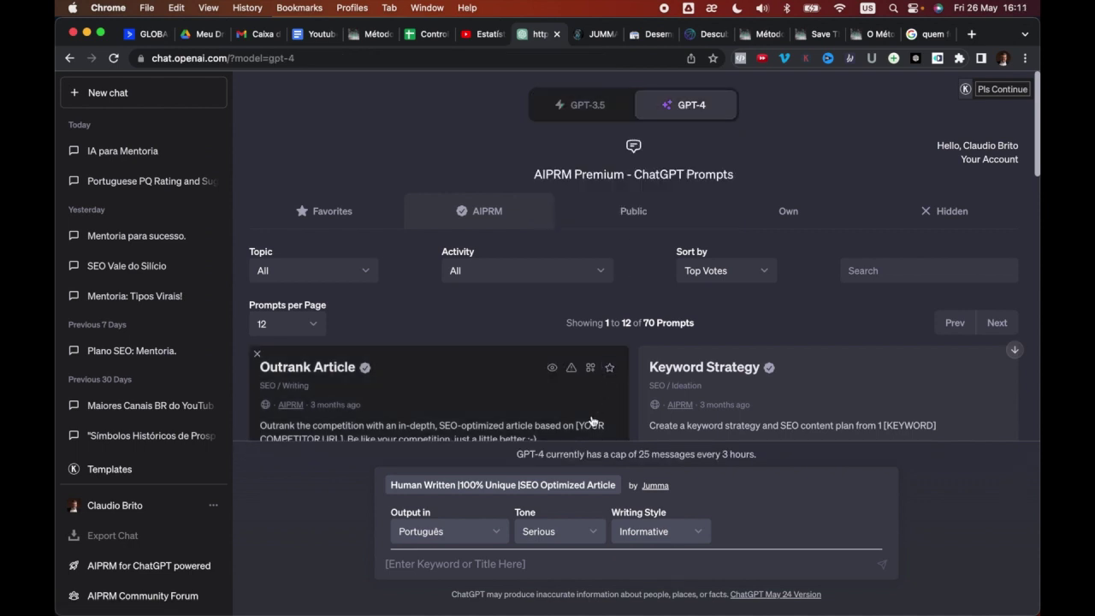
pyautogui.scroll(-10, 590, 424)
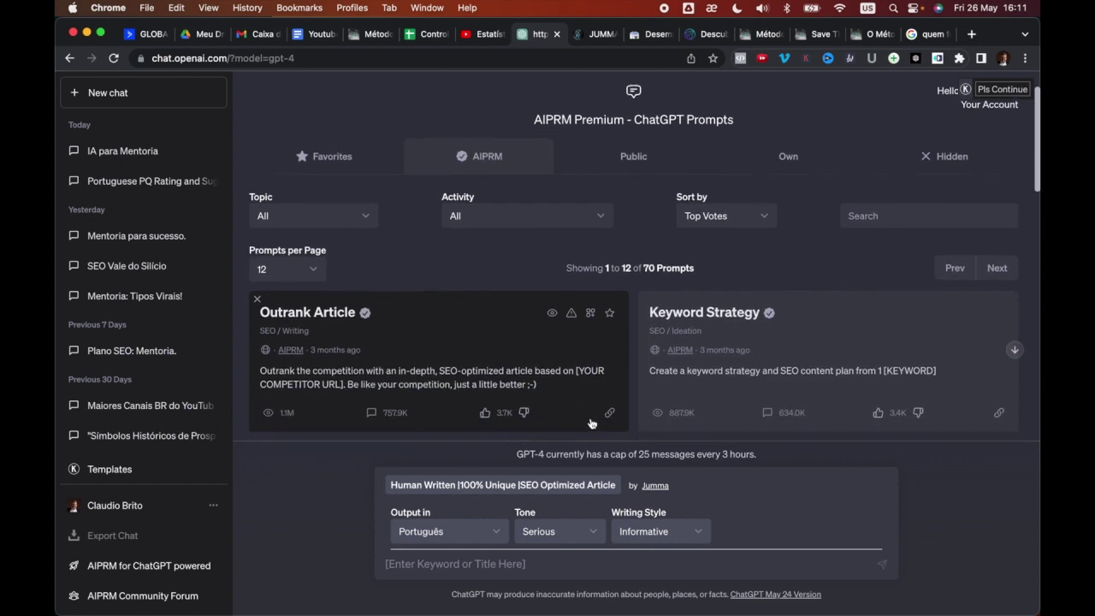
pyautogui.scroll(-2, 590, 423)
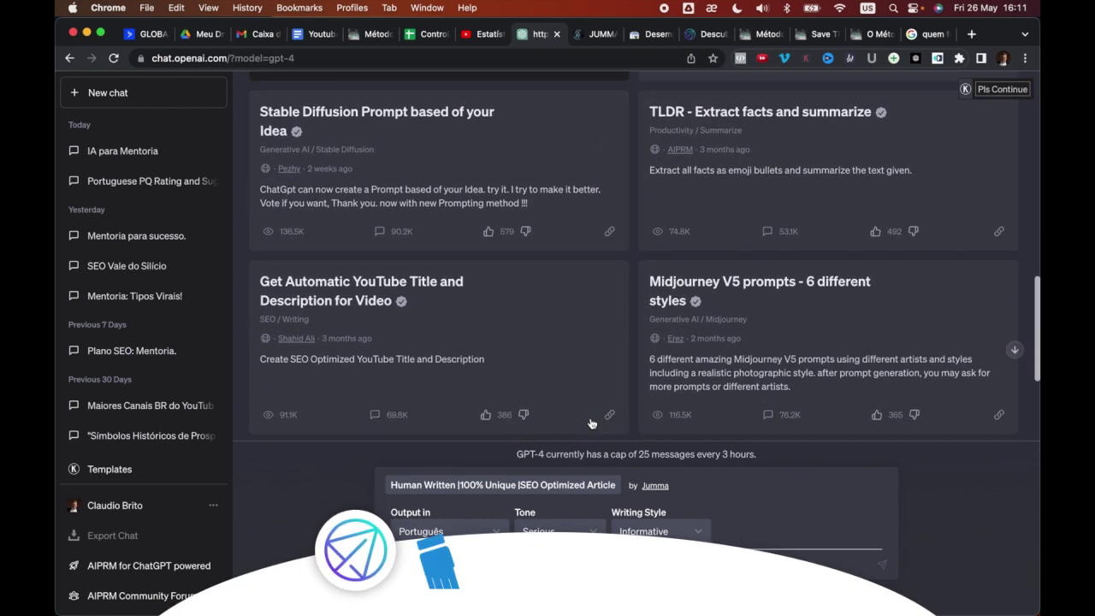
pyautogui.scroll(-1, 591, 424)
pyautogui.scroll(-2, 591, 423)
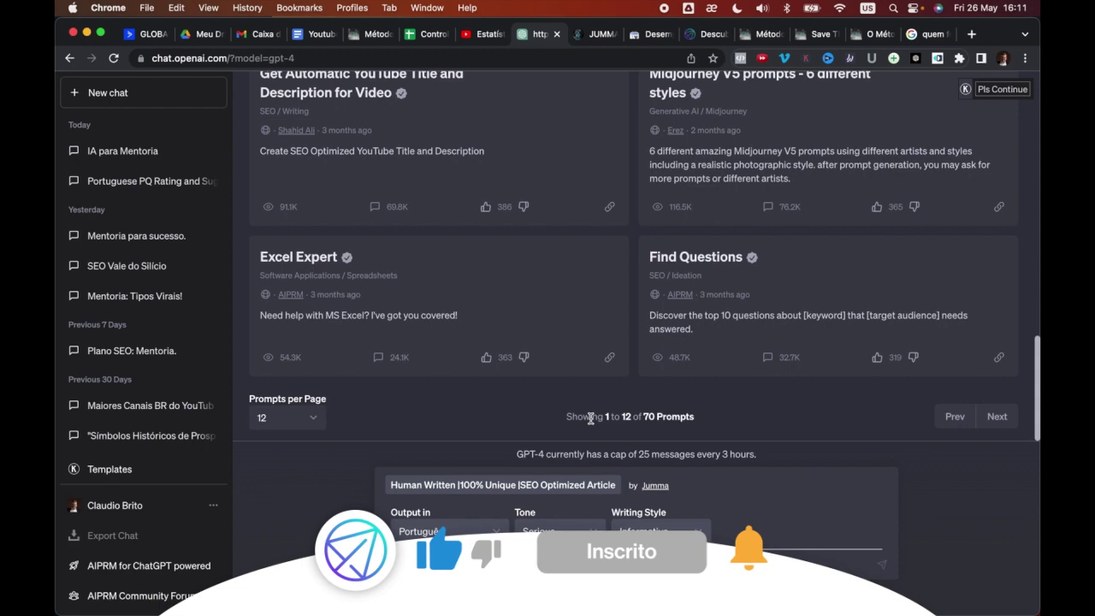
pyautogui.scroll(12, 590, 418)
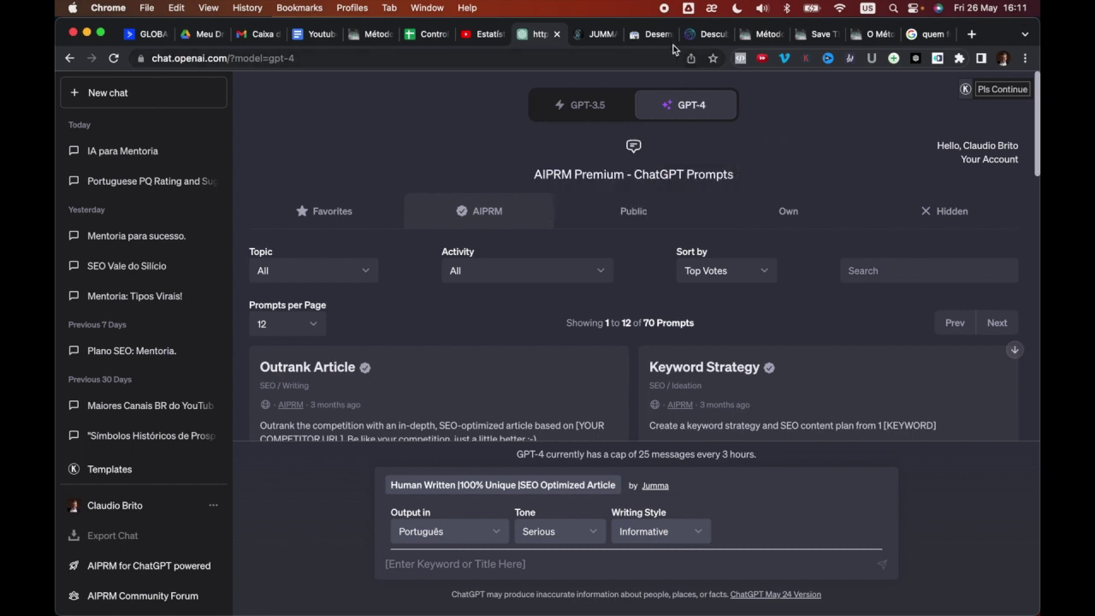
pyautogui.click(665, 8)
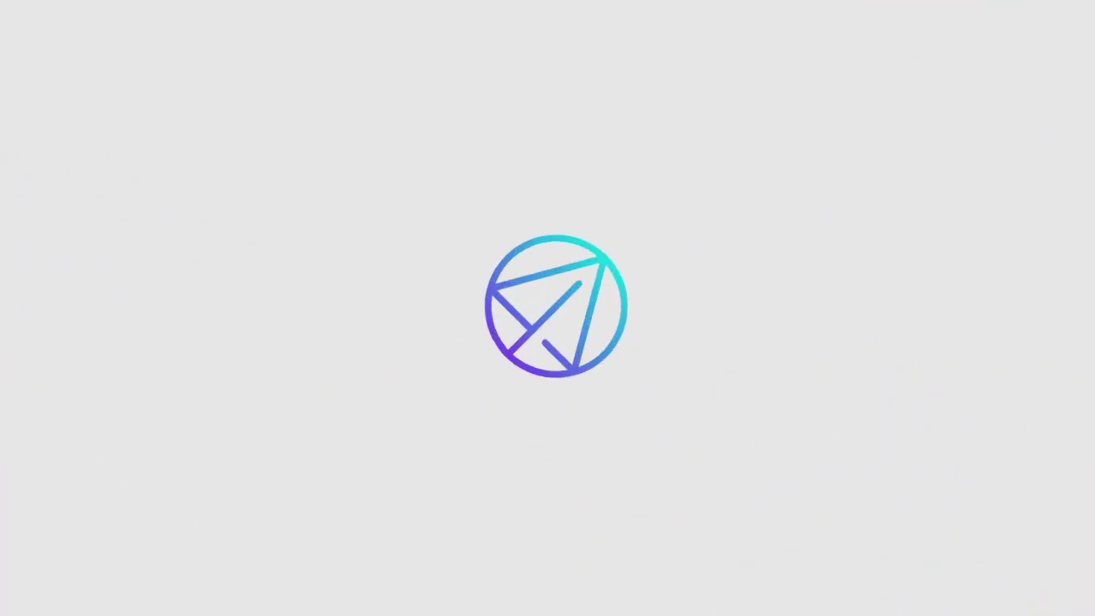